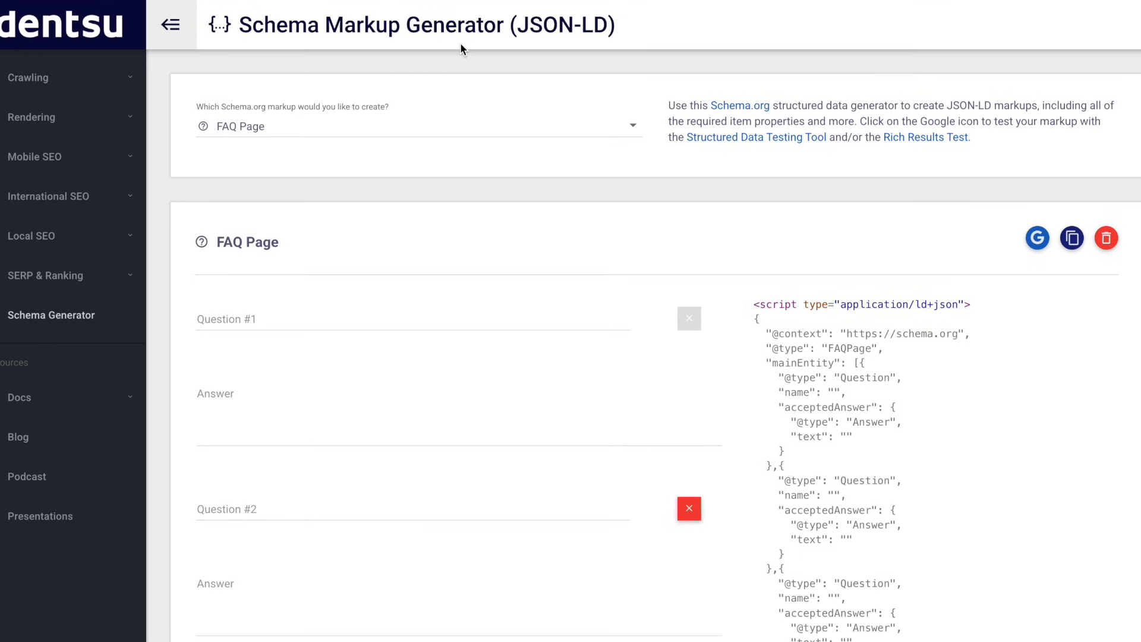
Choose FAQ Page as the Schema.org markup type to generate.
click(357, 134)
scroll(250, 101, up, 1)
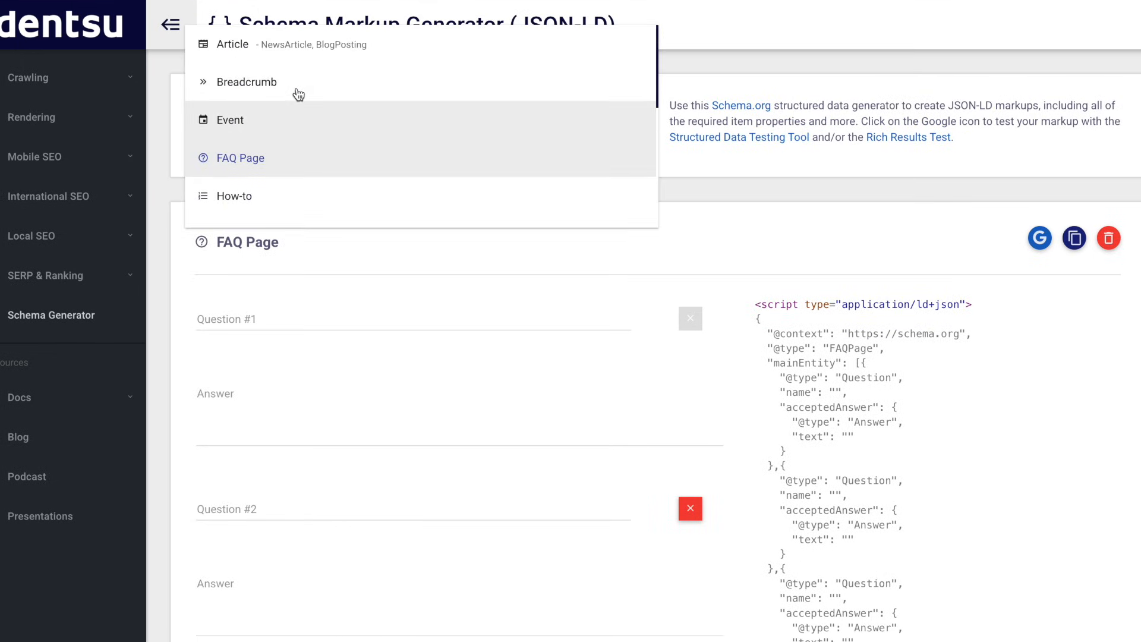
click(252, 159)
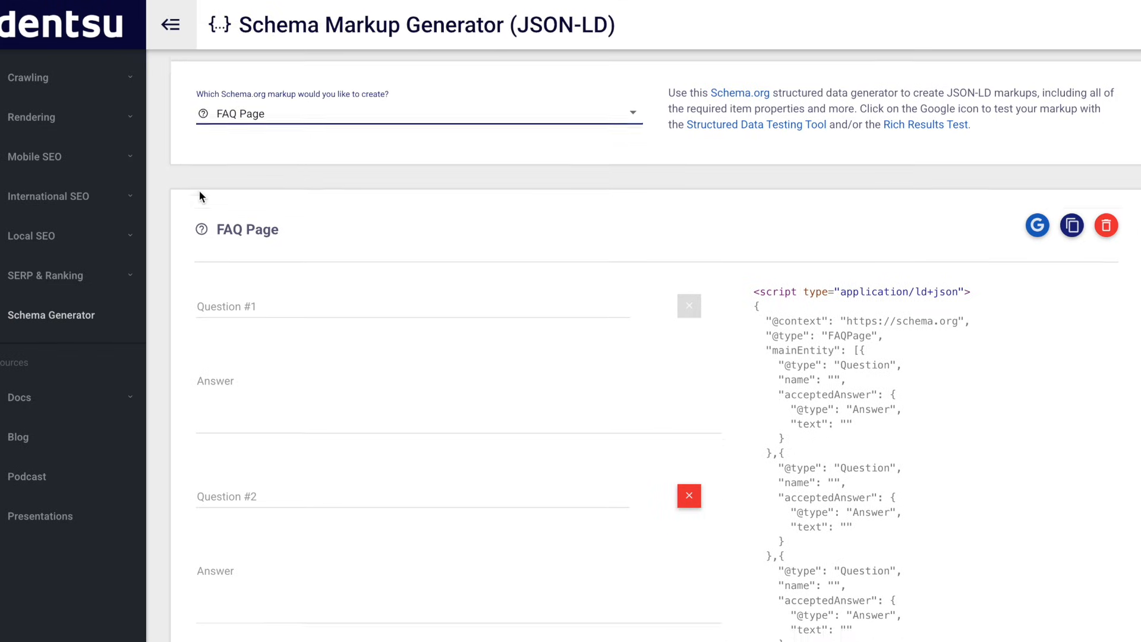
Fill the Question #1 answer with "asd asd asd asd" and look over the generated JSON-LD script.
scroll(199, 191, down, 1)
click(257, 232)
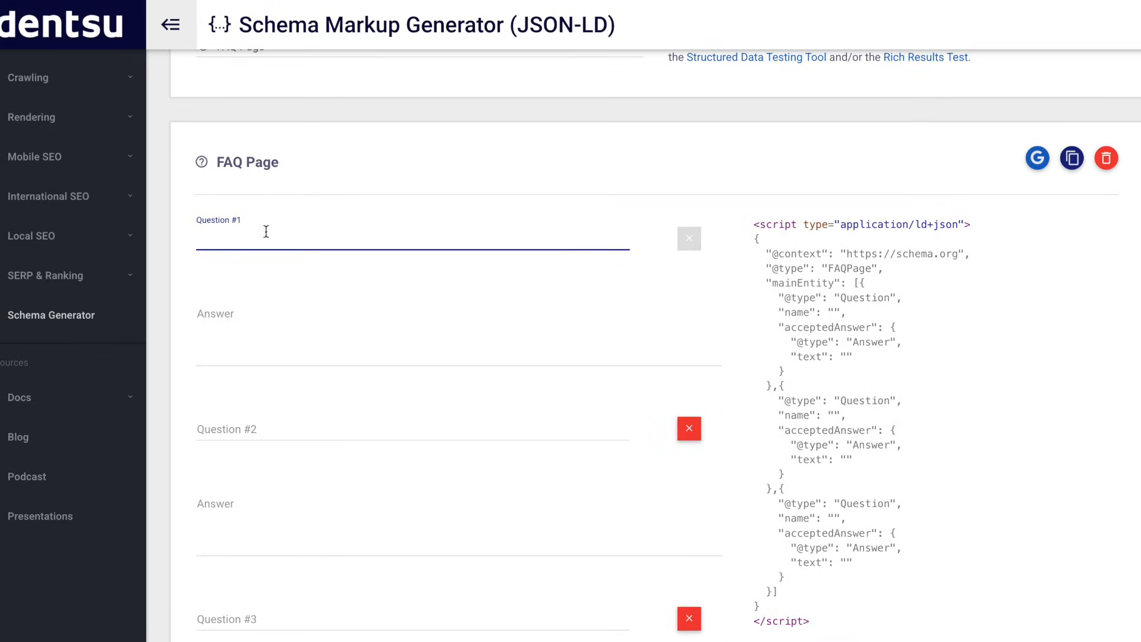
click(237, 348)
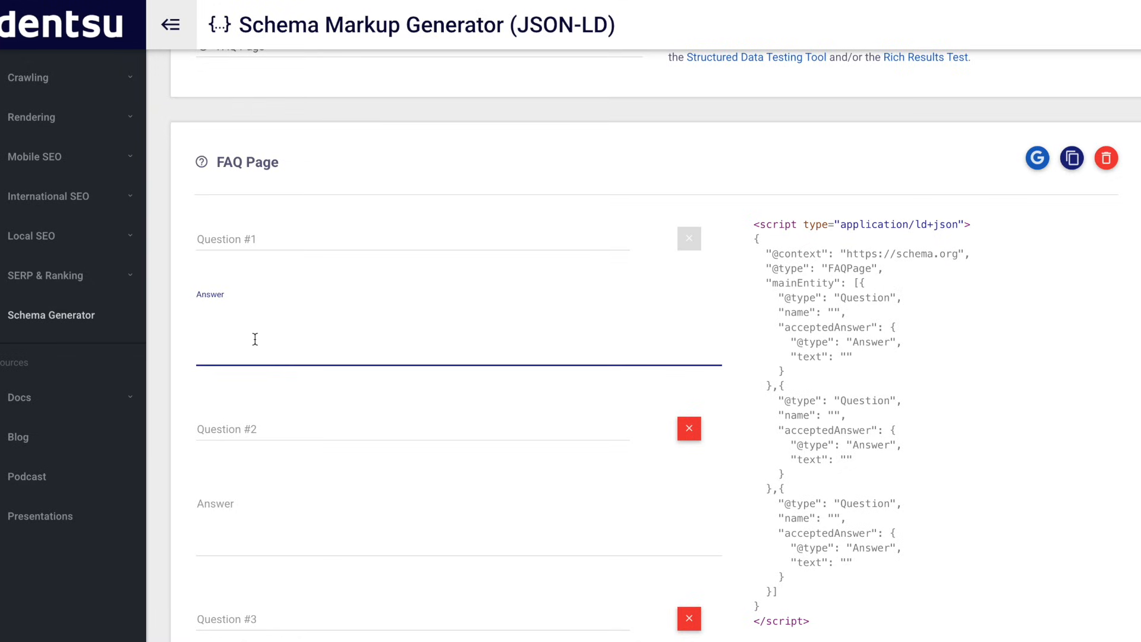
text(asd asd asd asd)
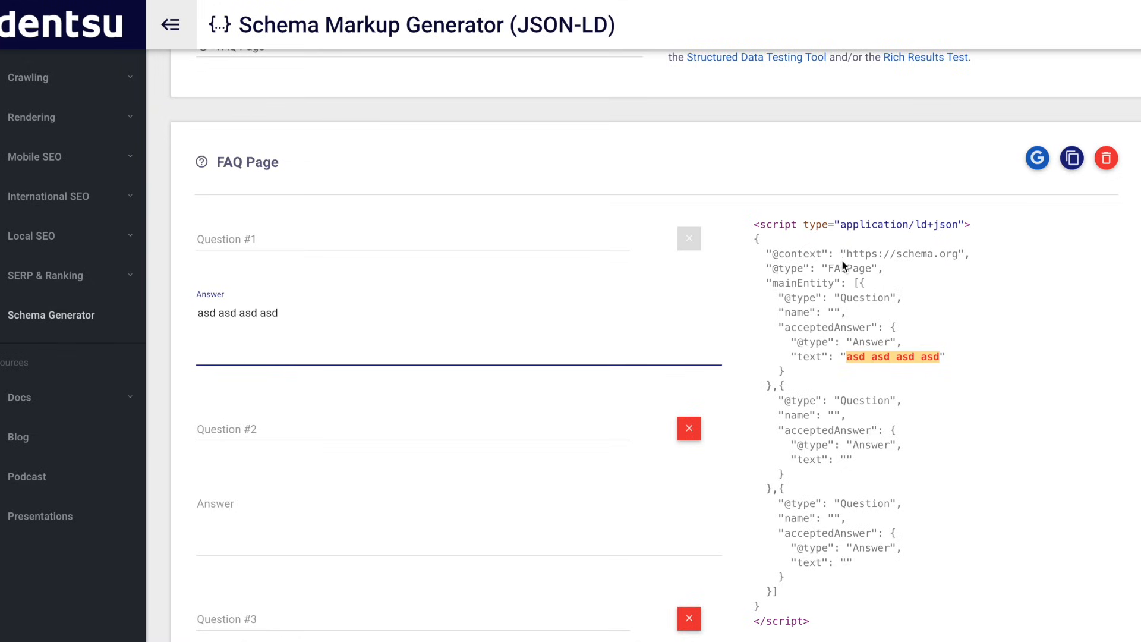
scroll(803, 253, down, 1)
drag(753, 181, 872, 587)
click(872, 587)
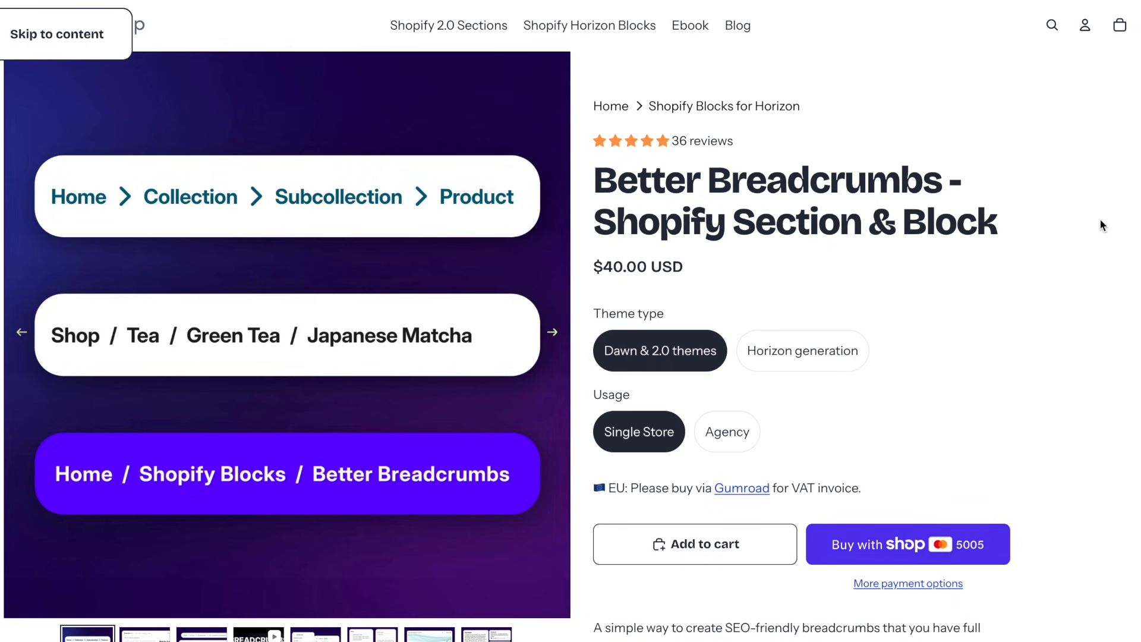
On the Better Breadcrumbs product page, expand the FAQ answers about what is included, theme compatibility and theme updates.
scroll(1101, 225, down, 15)
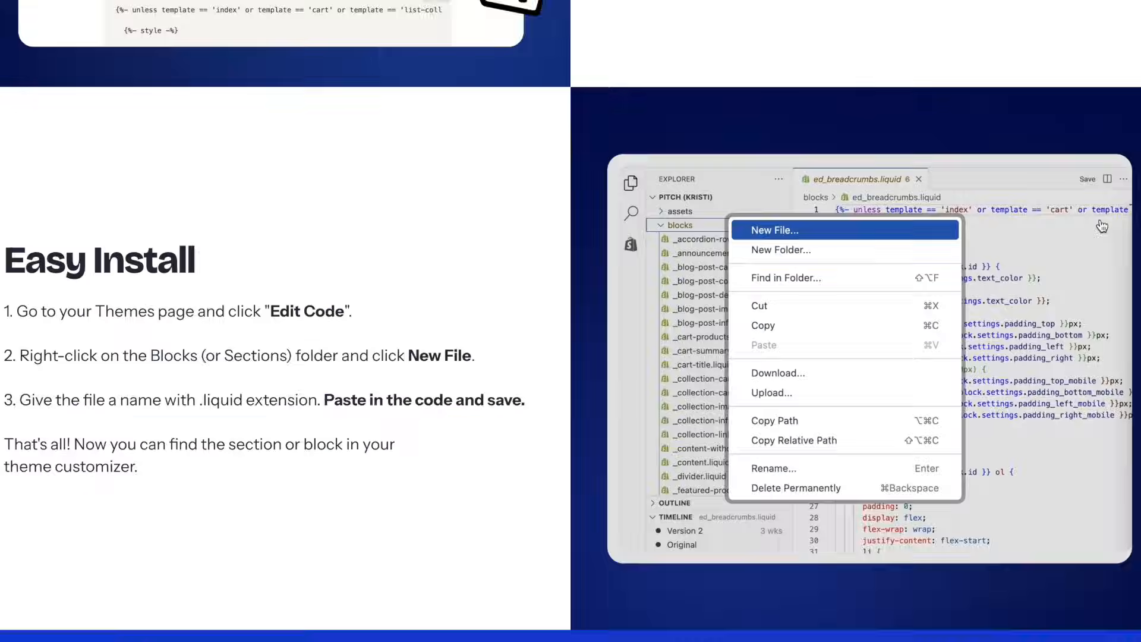
scroll(1102, 225, down, 15)
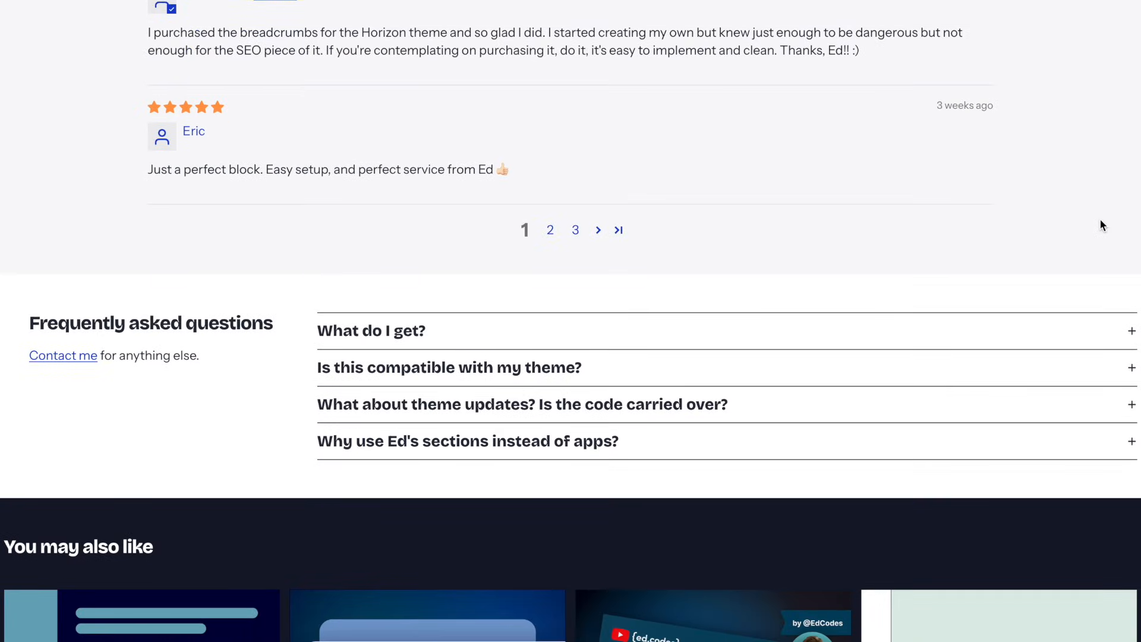
scroll(1100, 224, down, 1)
click(784, 246)
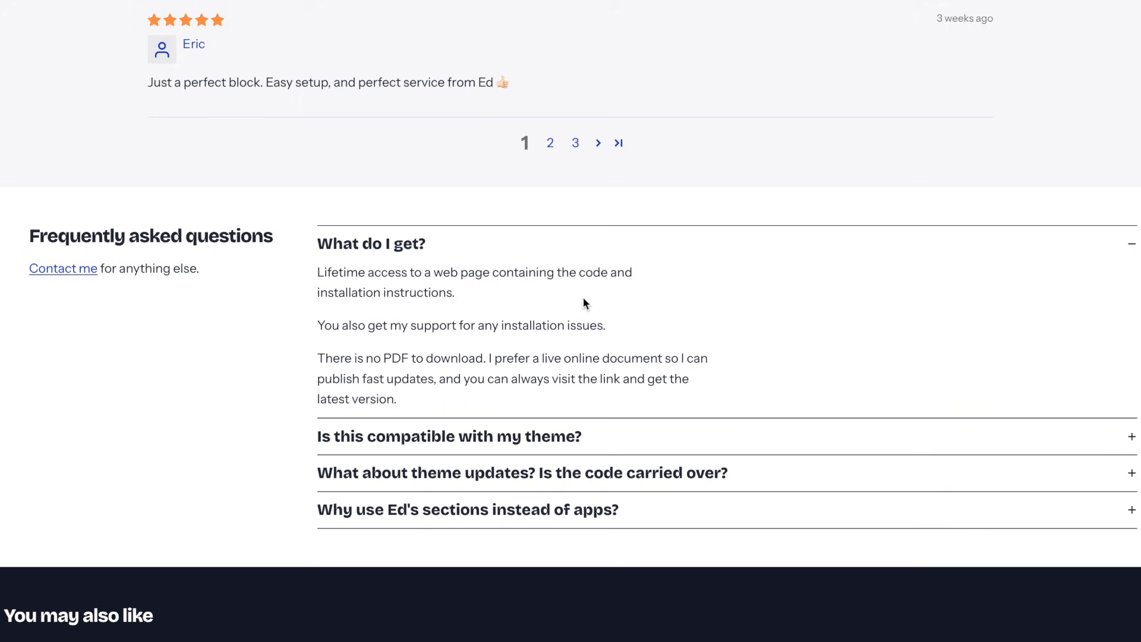
click(563, 438)
scroll(557, 439, down, 4)
click(553, 377)
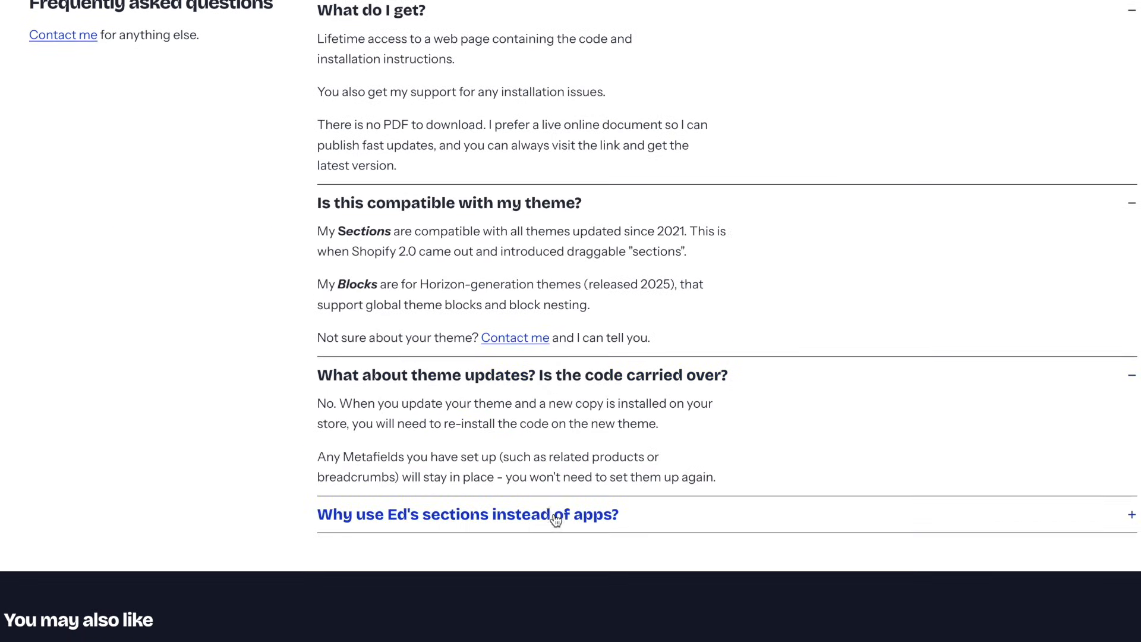
Expand "Why use Ed's sections instead of apps?" and copy all FAQ questions with their answers.
scroll(556, 520, up, 3)
drag(321, 194, 624, 515)
key(super+c)
Switch to Claude and review the prompt asking for a FAQ Page Schema in JSON-LD based on the pasted FAQ content.
key(super+Tab)
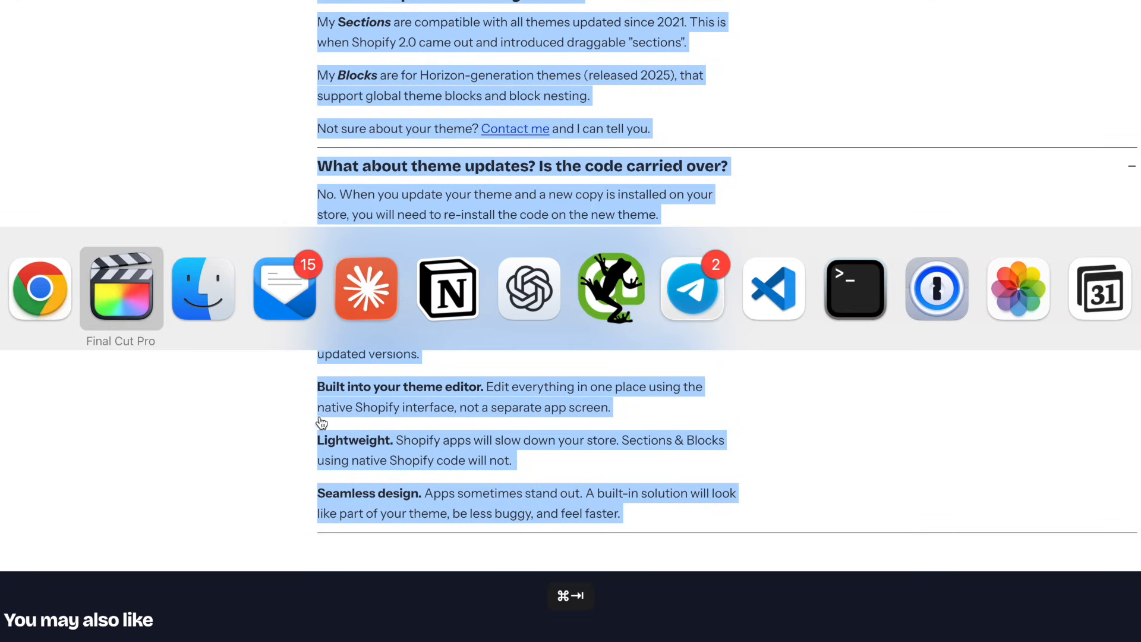
key(super+Tab)
key(super+Tab)
key(super+Tab)
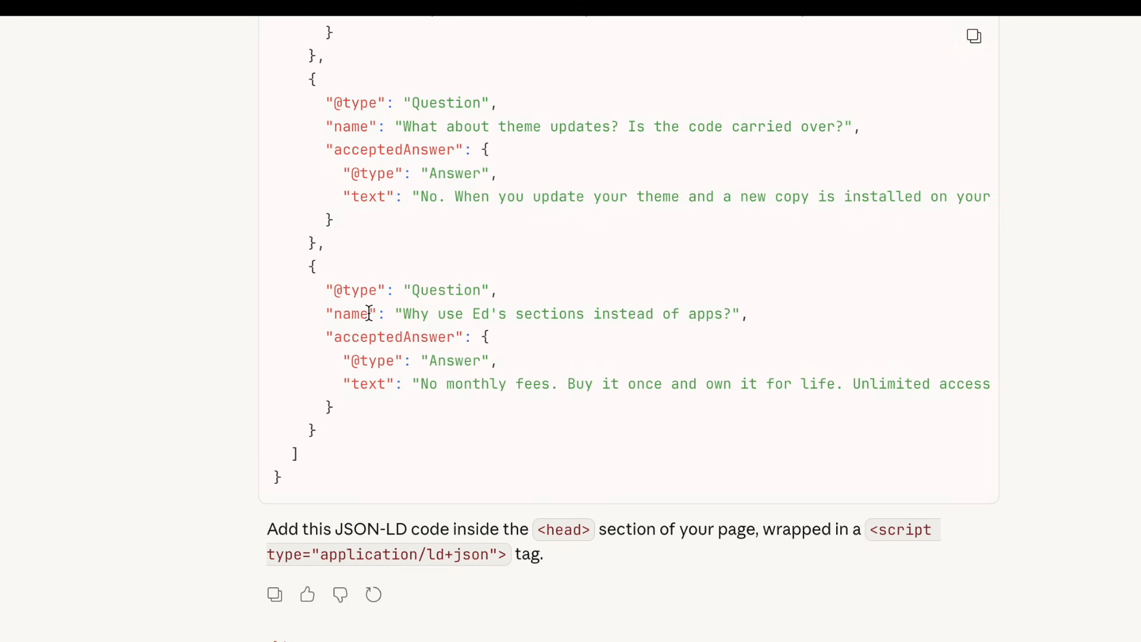
scroll(369, 312, up, 7)
scroll(369, 312, up, 6)
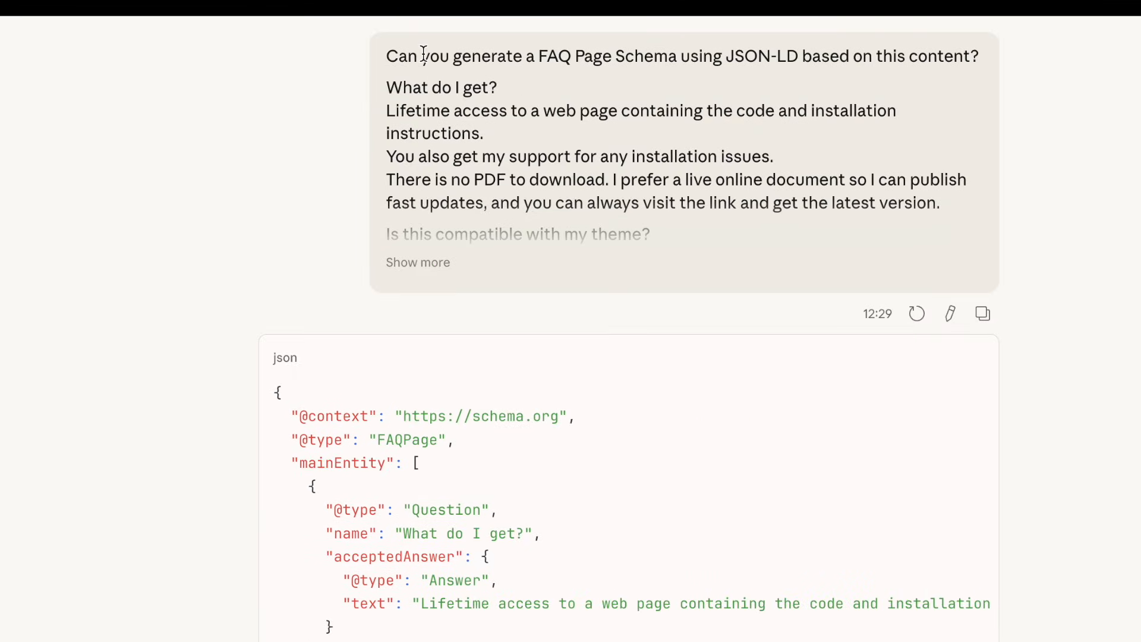
drag(422, 56, 990, 62)
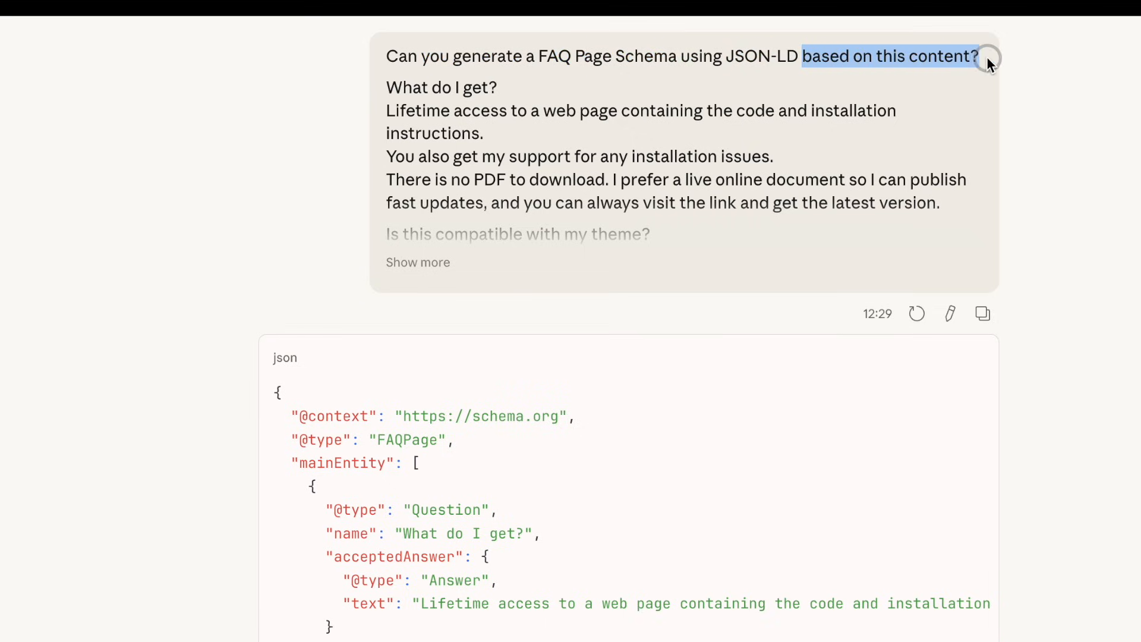
click(756, 86)
drag(442, 89, 530, 179)
click(518, 177)
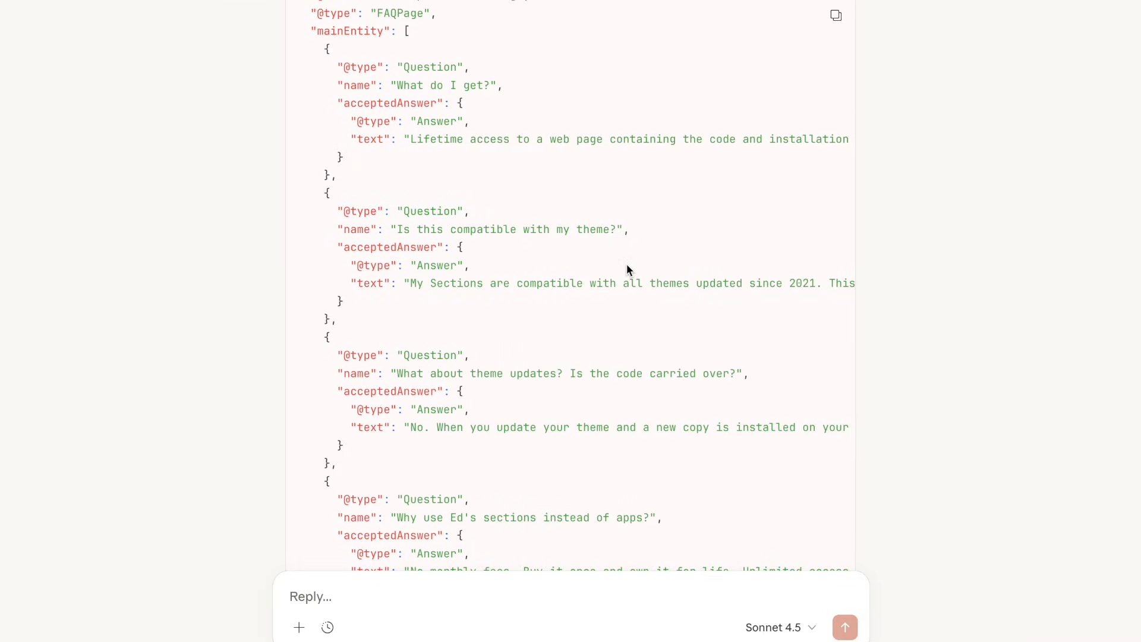
Check the questions and answers in the generated FAQPage JSON and copy the whole code block.
scroll(629, 270, down, 2)
drag(375, 174, 559, 390)
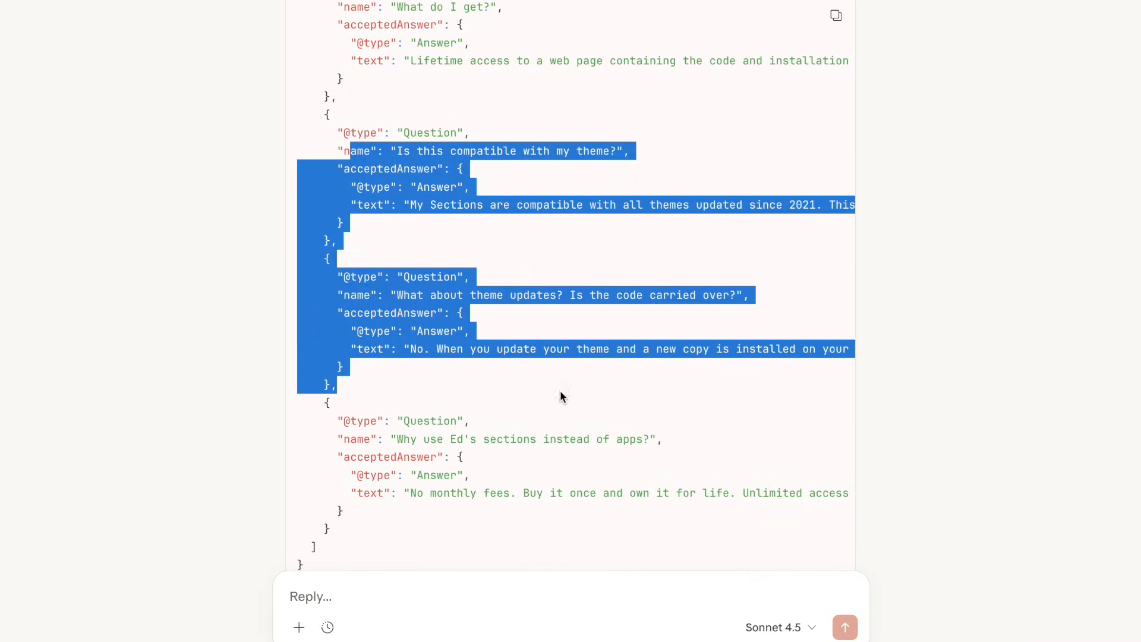
click(560, 389)
scroll(560, 390, down, 2)
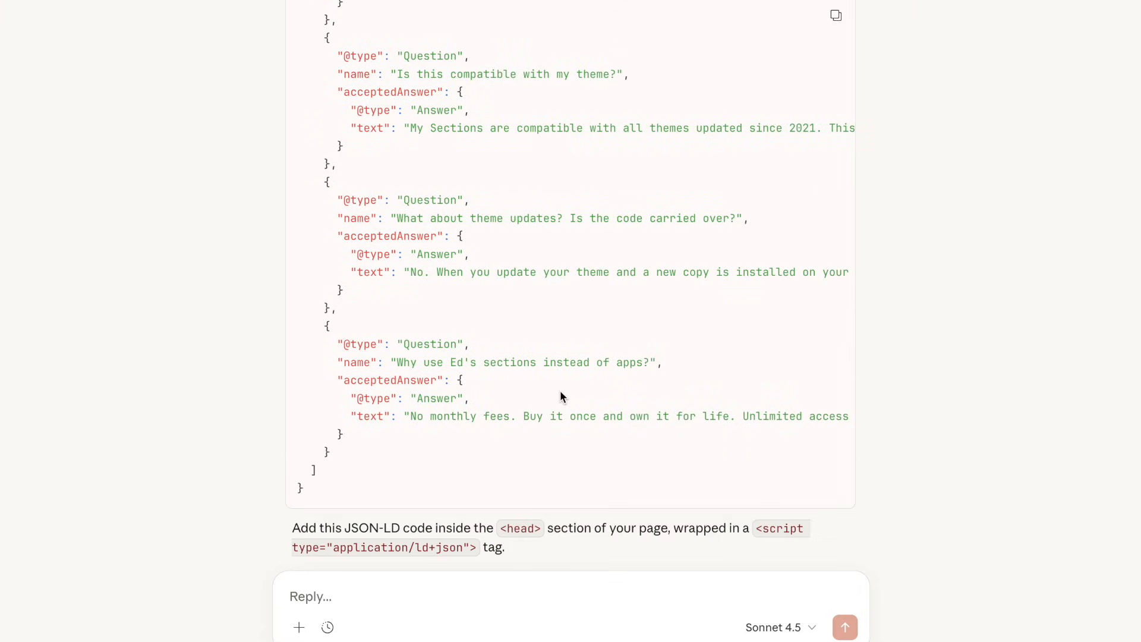
scroll(560, 391, up, 5)
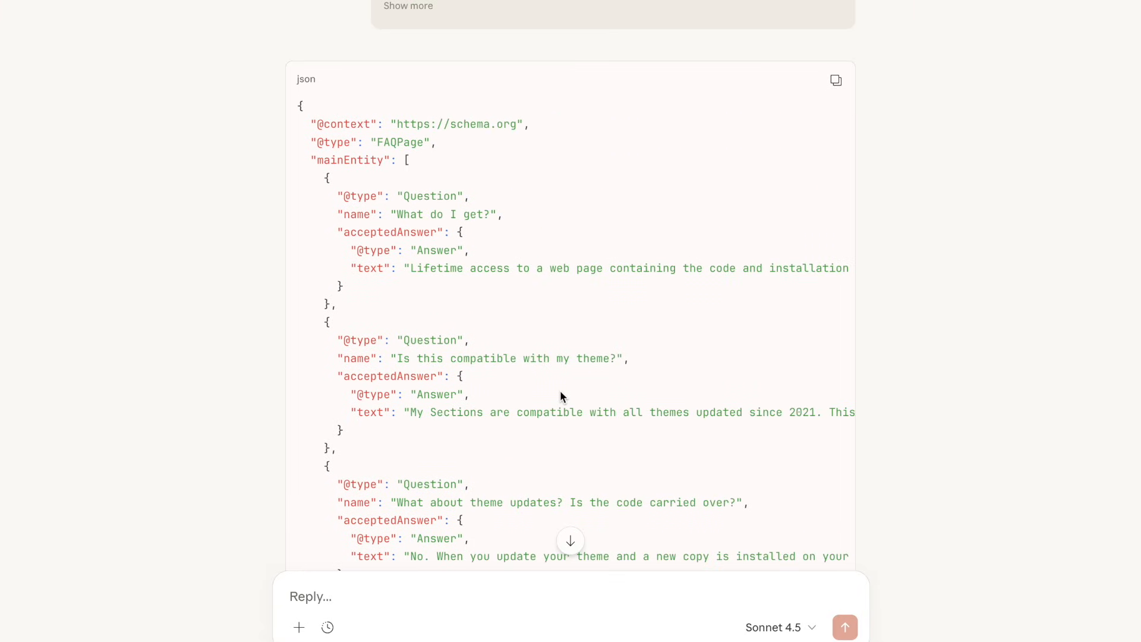
click(836, 82)
Switch to Chrome, search for "structured data testing tool" in a new tab and open Google's Schema Markup Testing Tool page.
key(super+Tab)
click(119, 289)
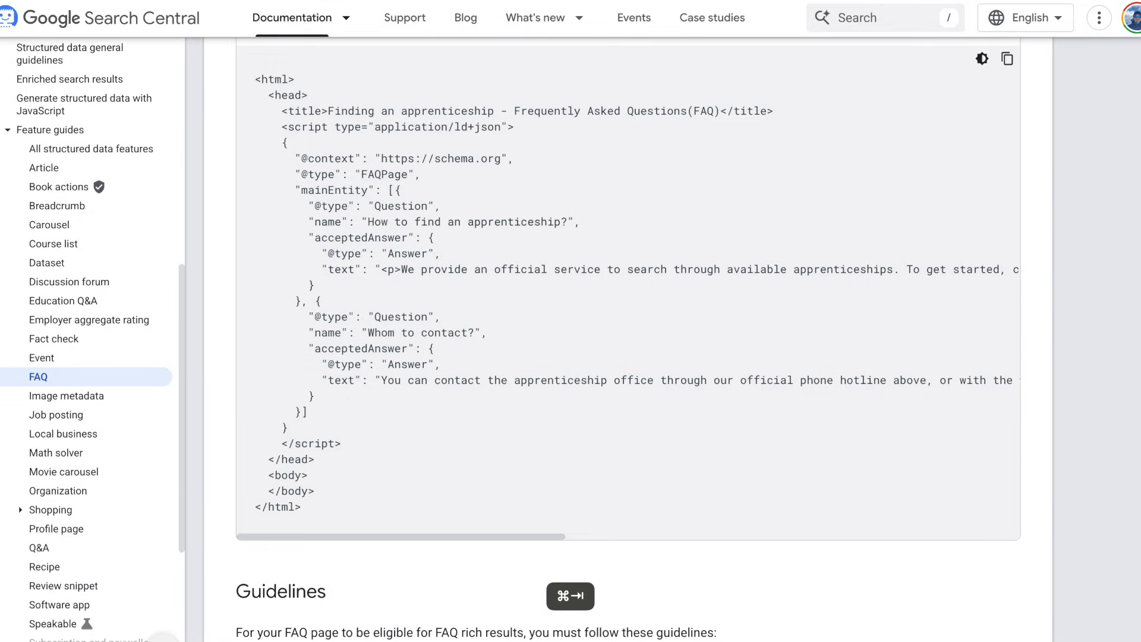
key(super+t)
text(struc)
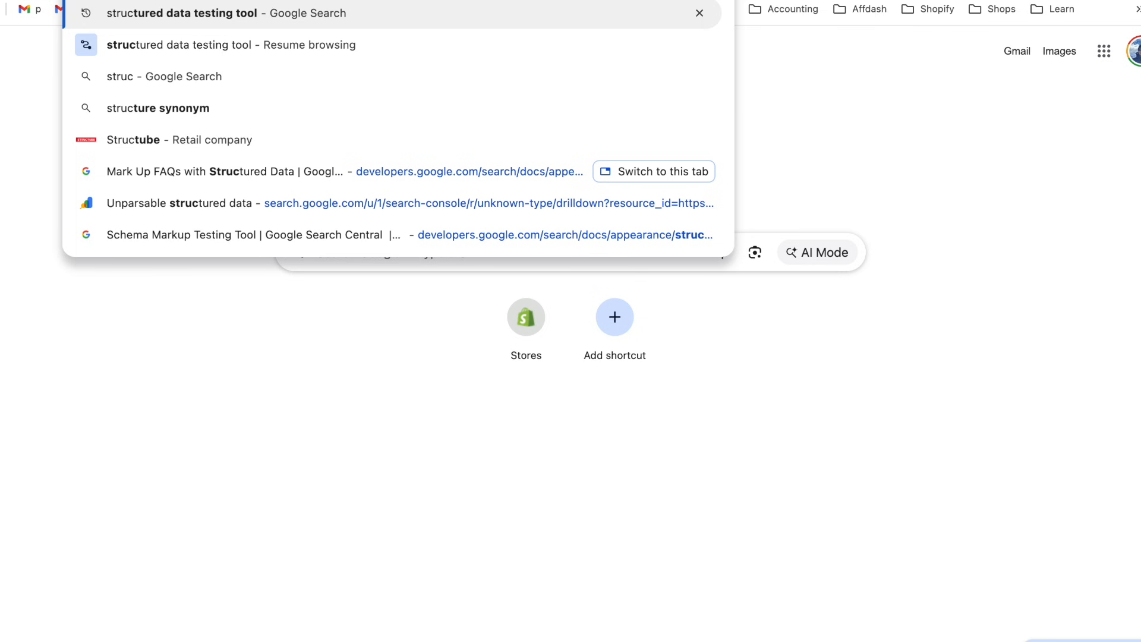
key(Right)
key(Return)
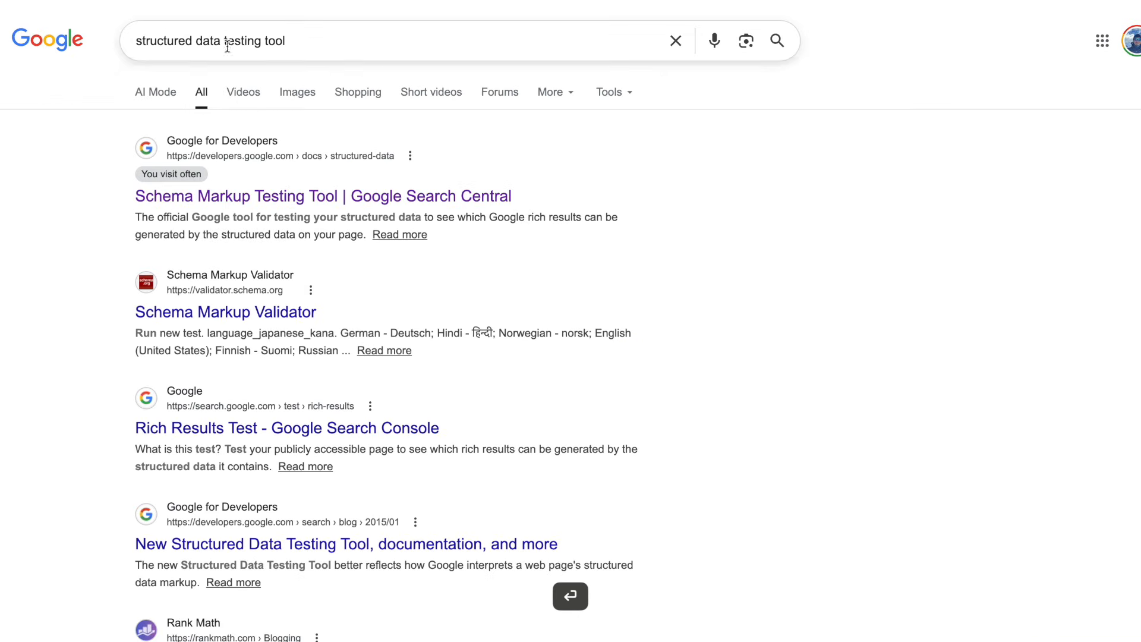
click(232, 202)
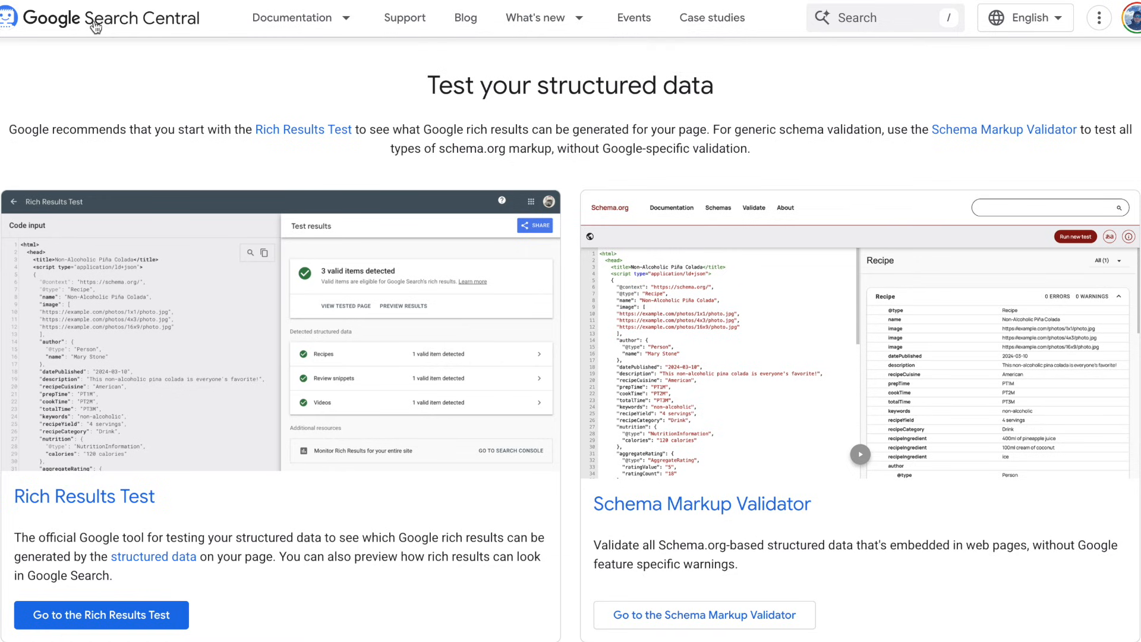
Go to the Schema Markup Validator and choose to test a code snippet.
scroll(297, 212, down, 1)
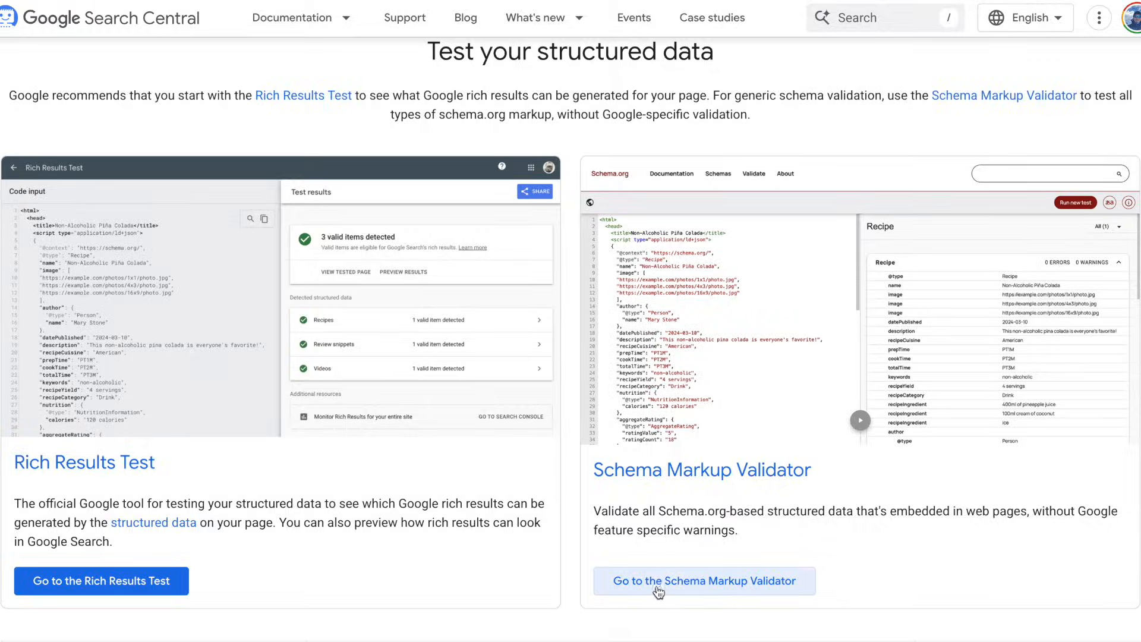
click(723, 585)
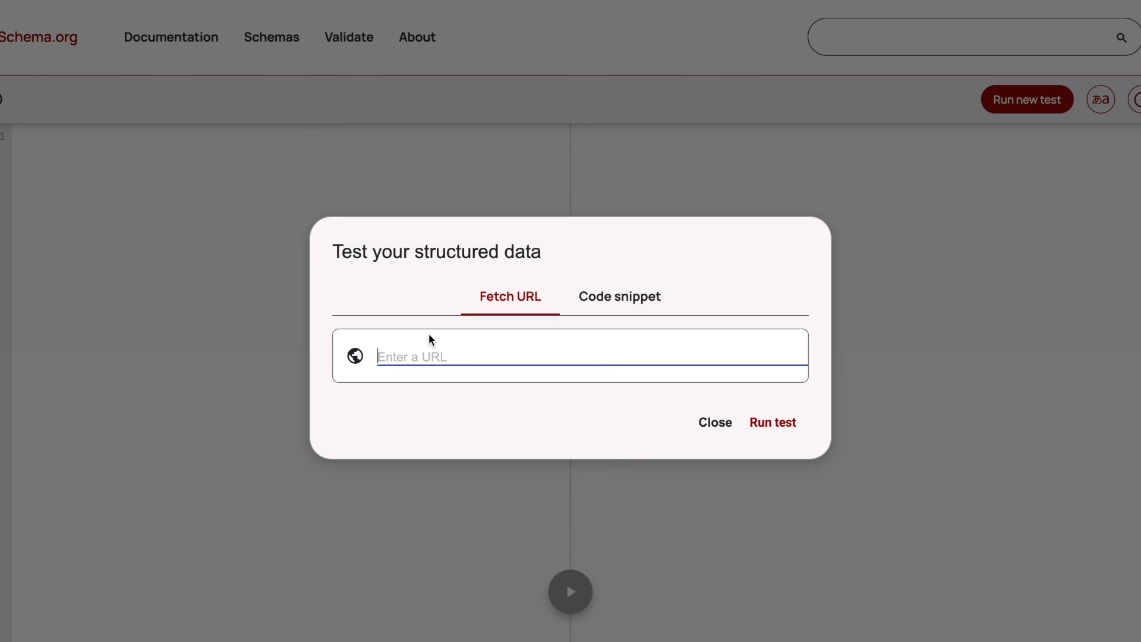
click(618, 300)
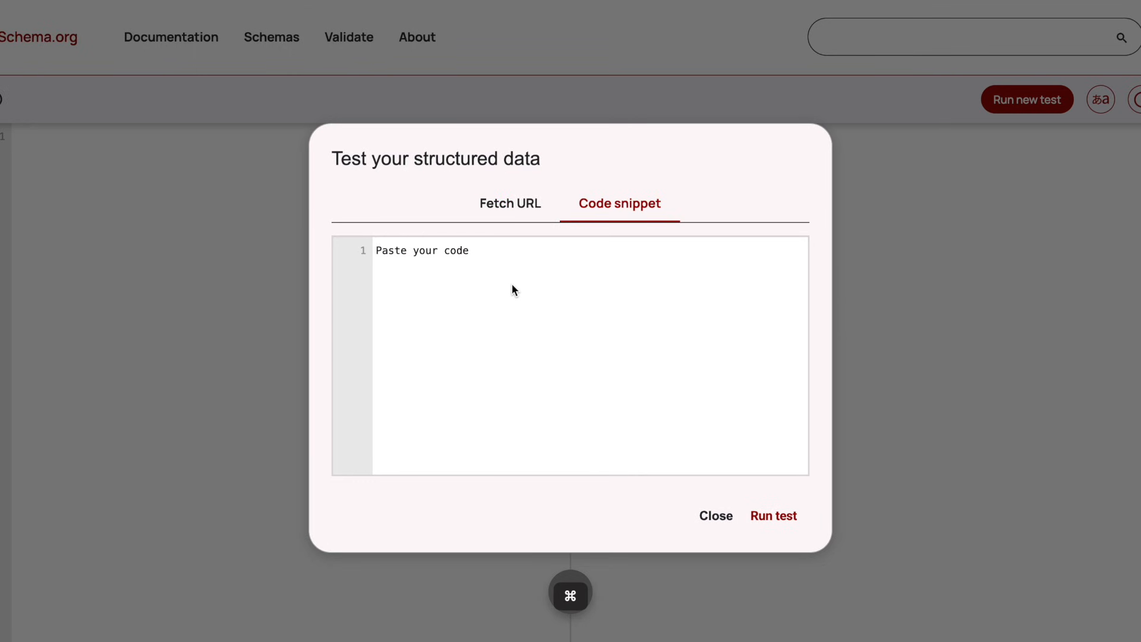
Paste the copied FAQPage JSON as the code snippet and run the test.
key(super+v)
scroll(514, 416, up, 5)
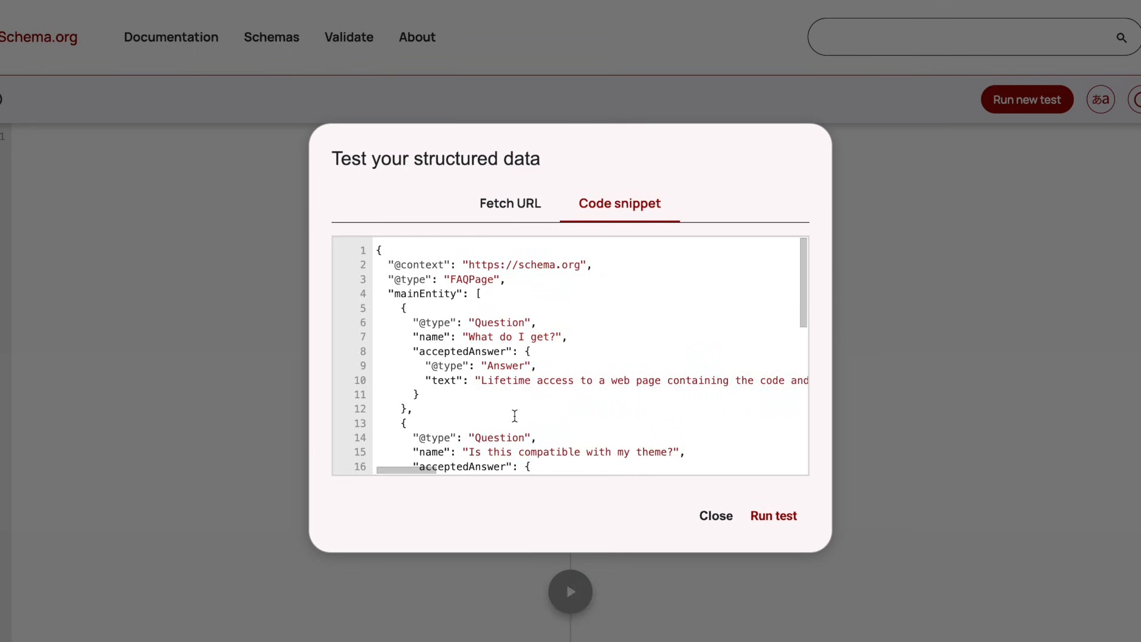
scroll(514, 415, down, 6)
scroll(515, 415, up, 6)
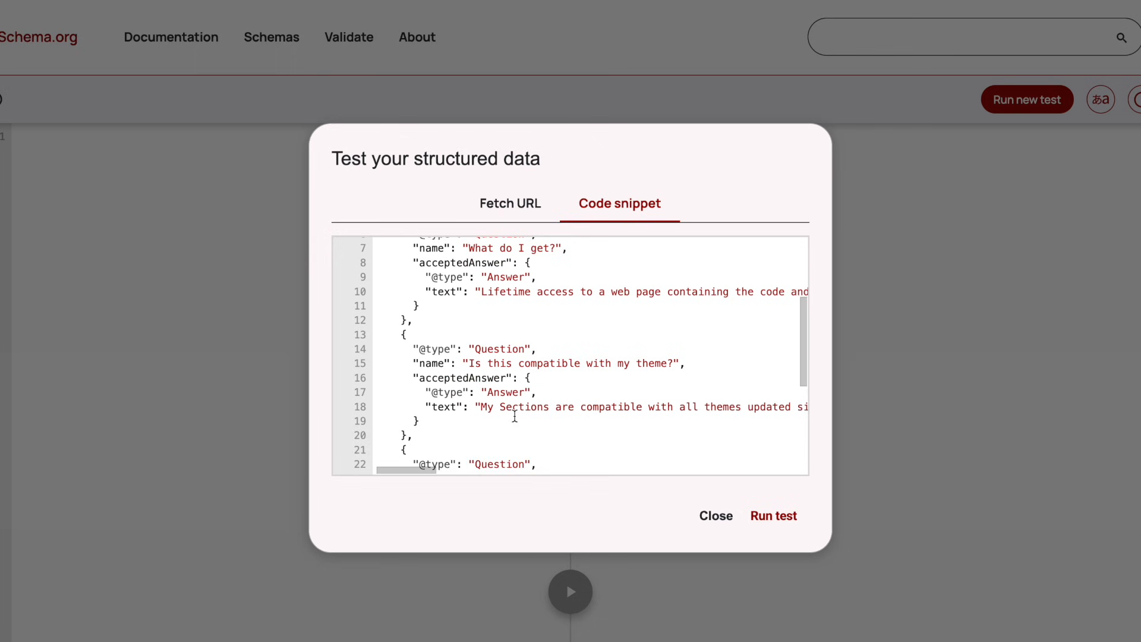
click(790, 534)
Examine the FAQPage validation results for errors and warnings and compare the detected questions and answers with the code.
scroll(831, 447, down, 1)
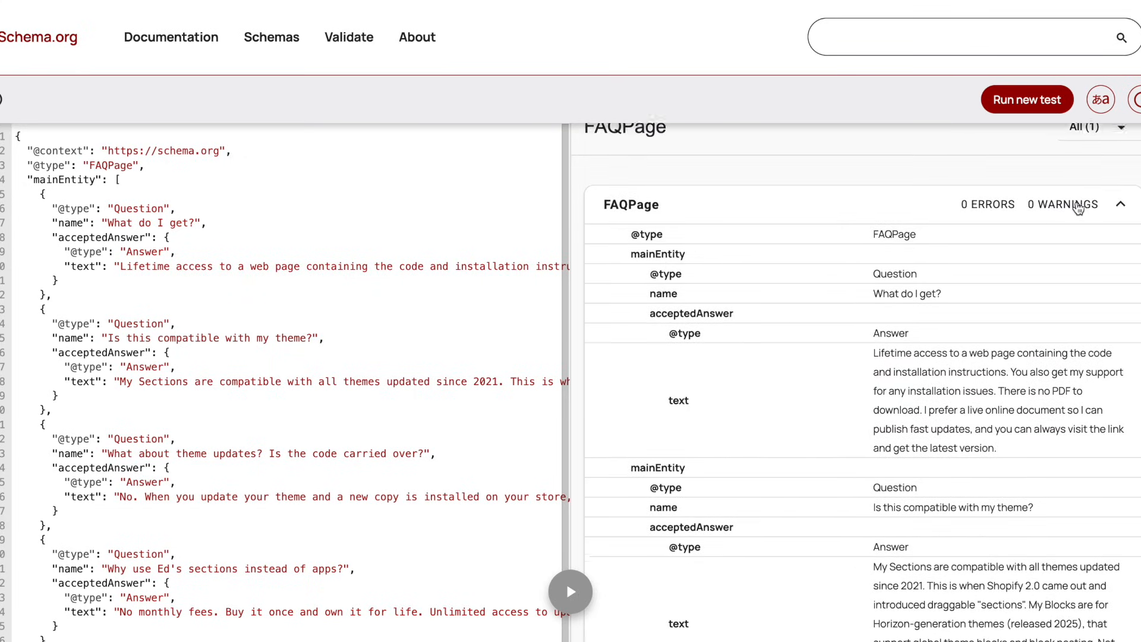
scroll(1078, 208, up, 1)
scroll(728, 398, down, 1)
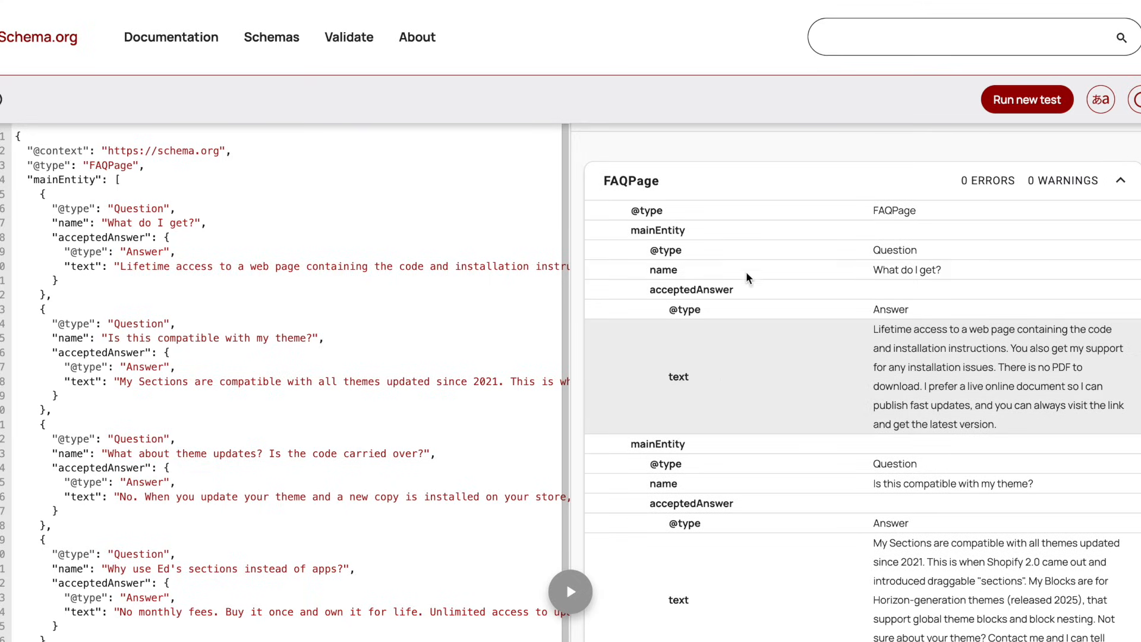
scroll(891, 238, down, 1)
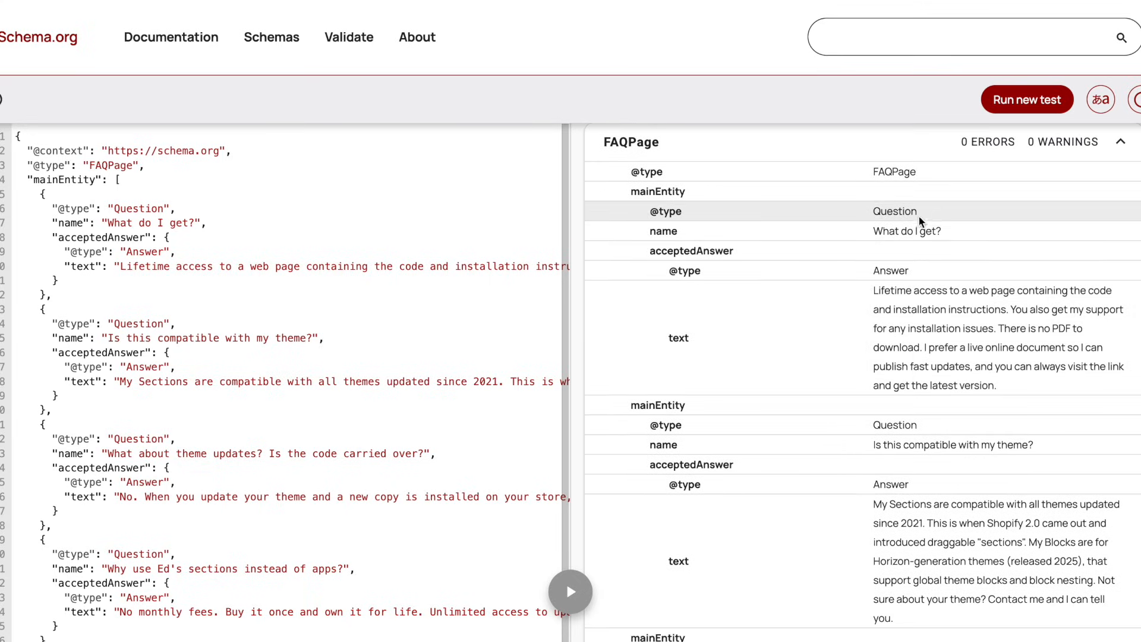
drag(873, 232, 972, 234)
drag(886, 271, 988, 268)
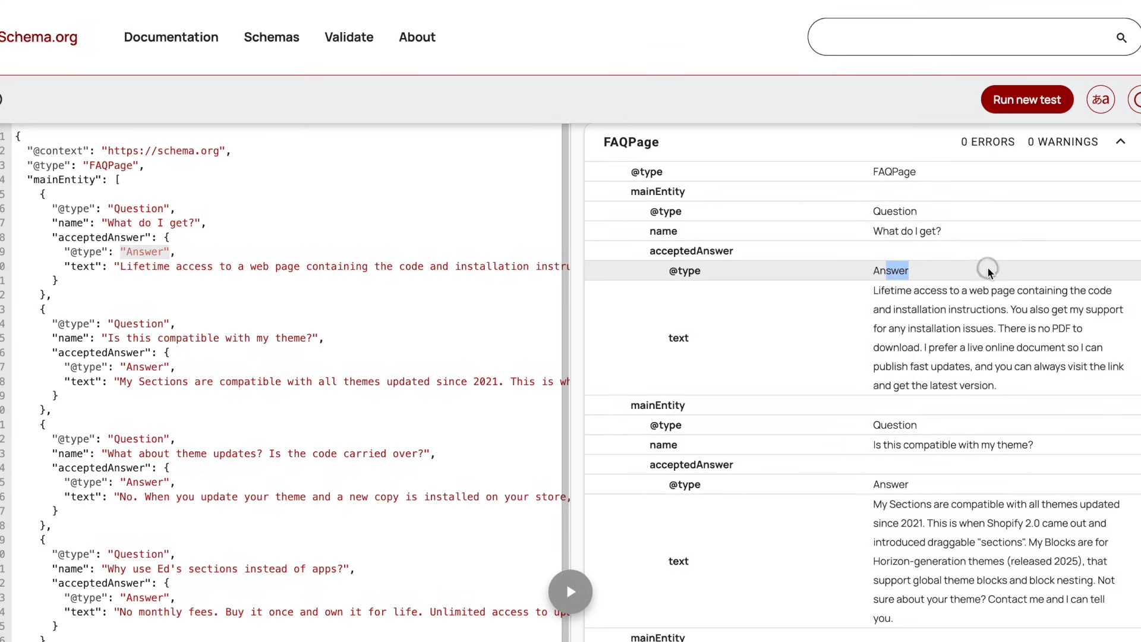
triple_click(883, 291)
click(1035, 383)
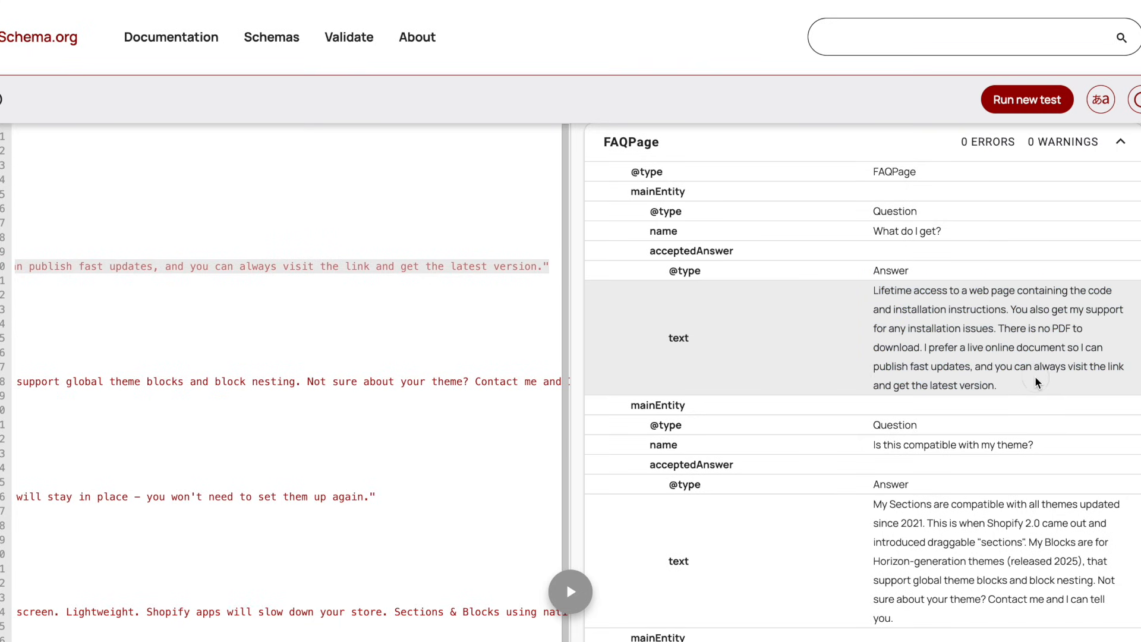
scroll(1035, 382, down, 10)
scroll(1035, 377, up, 13)
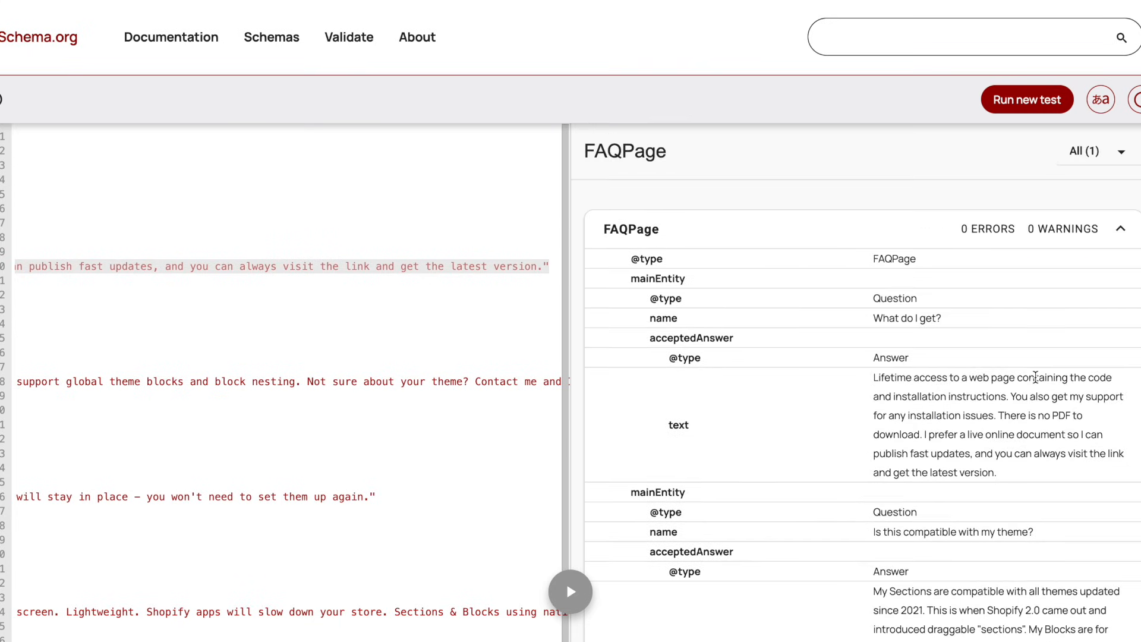
click(397, 212)
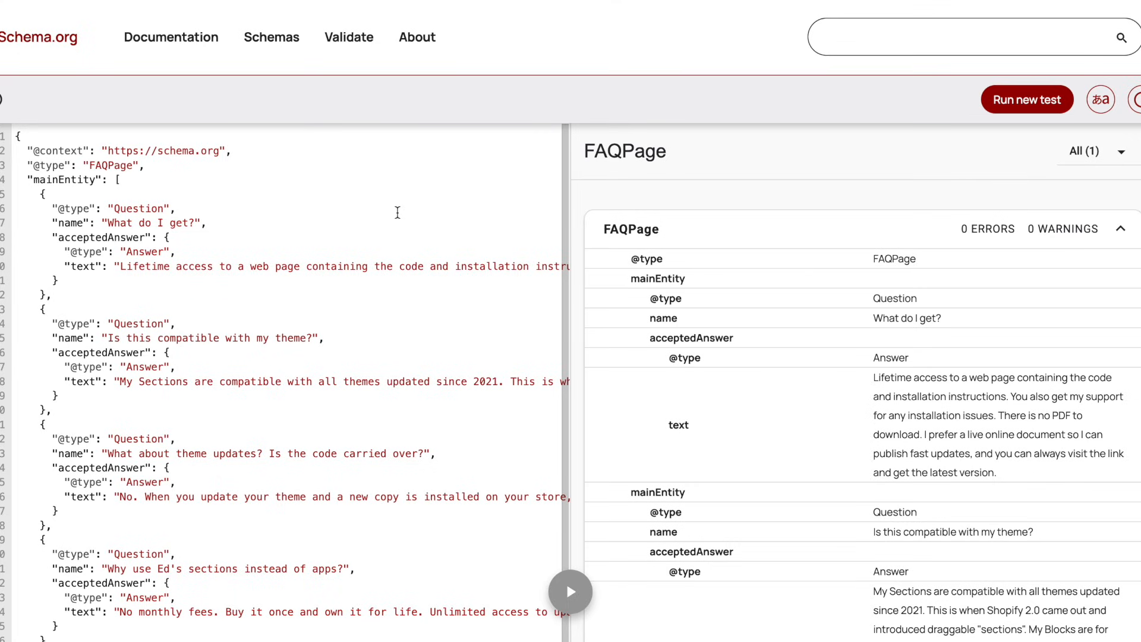
key(ctrl+plus)
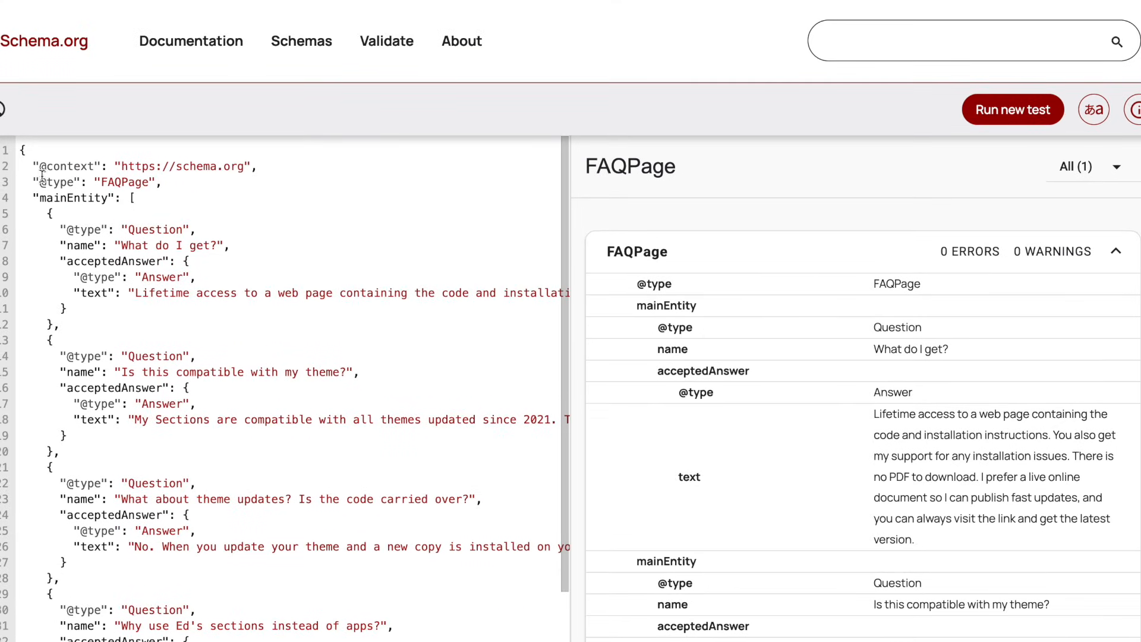
drag(20, 150, 161, 324)
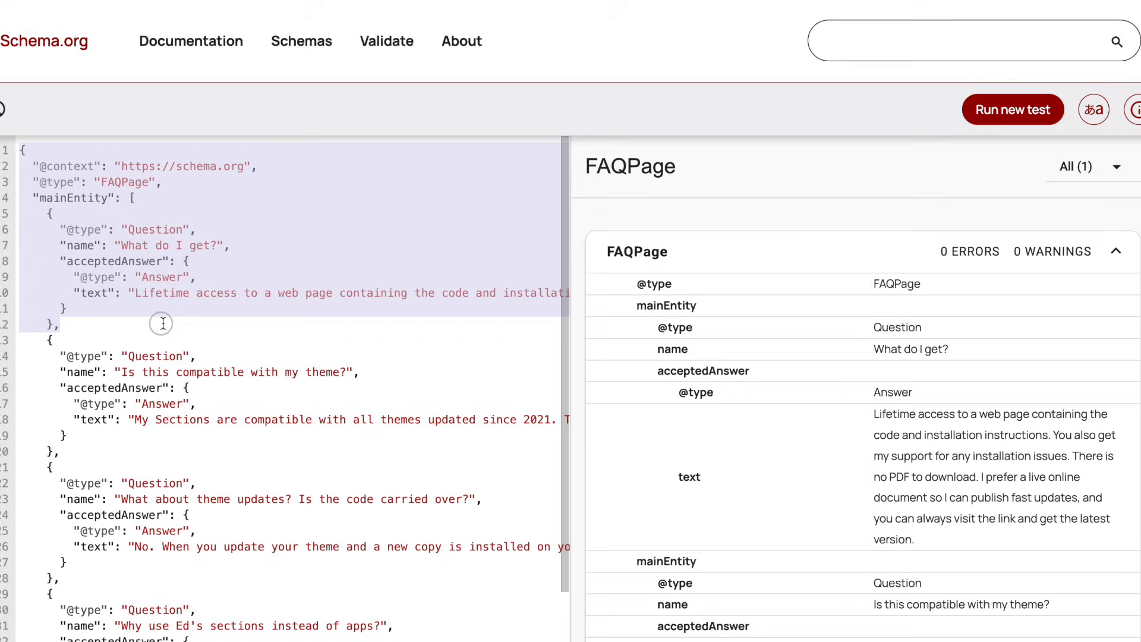
click(290, 282)
drag(19, 150, 196, 530)
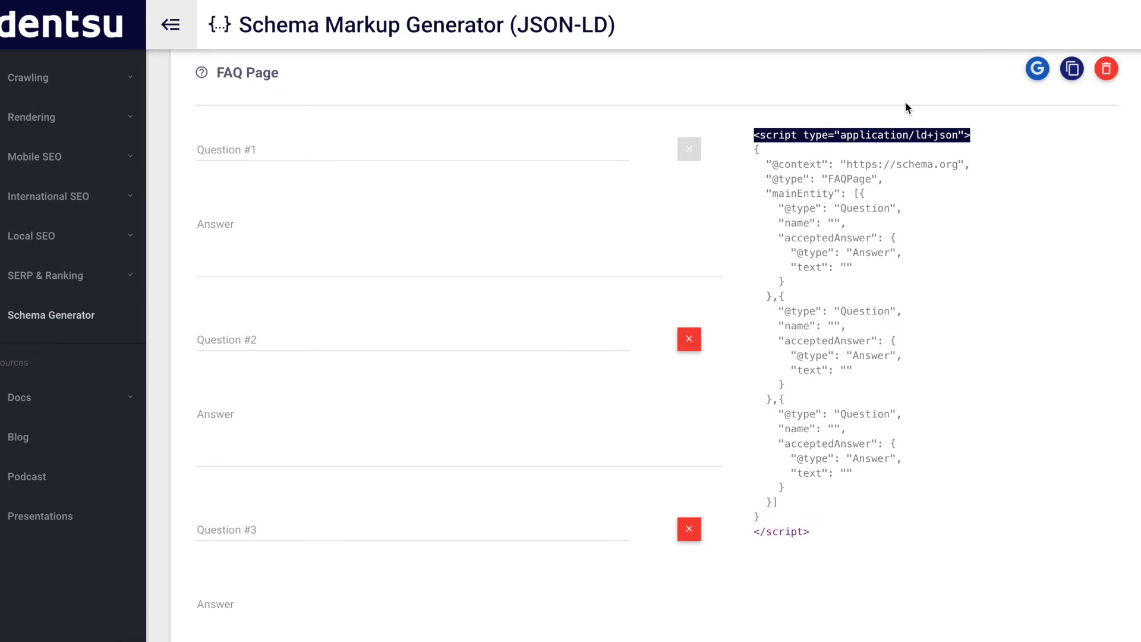
Copy the opening <script type="application/ld+json"> tag from the FAQ Page markup in the Schema Markup Generator.
click(1055, 148)
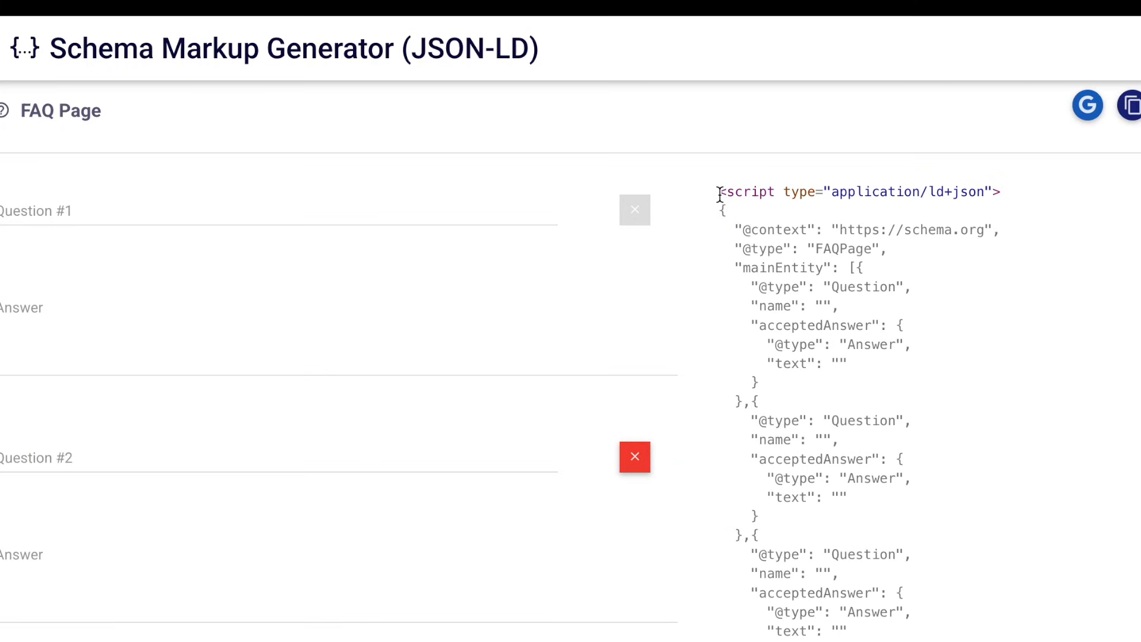
drag(719, 191, 1015, 198)
key(super+c)
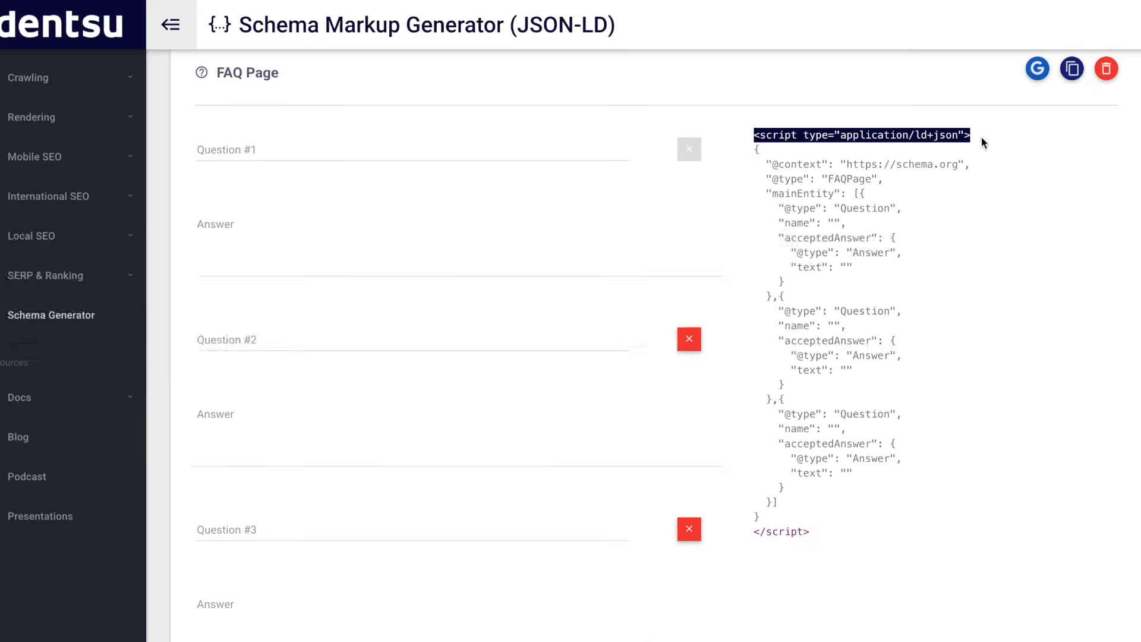
Switch to TextEdit and paste the copied script tag into schema.rtf without its formatting, followed by a new line.
key(super+Tab)
click(193, 289)
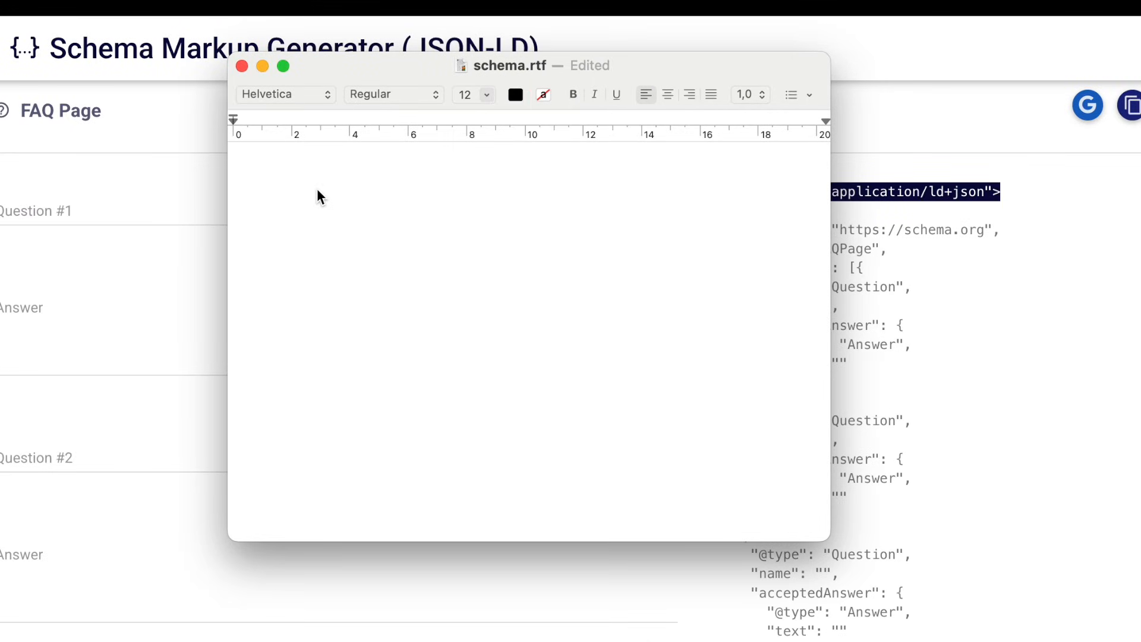
click(444, 131)
key(super+v)
key(super+z)
key(super+alt+shift+v)
key(Return)
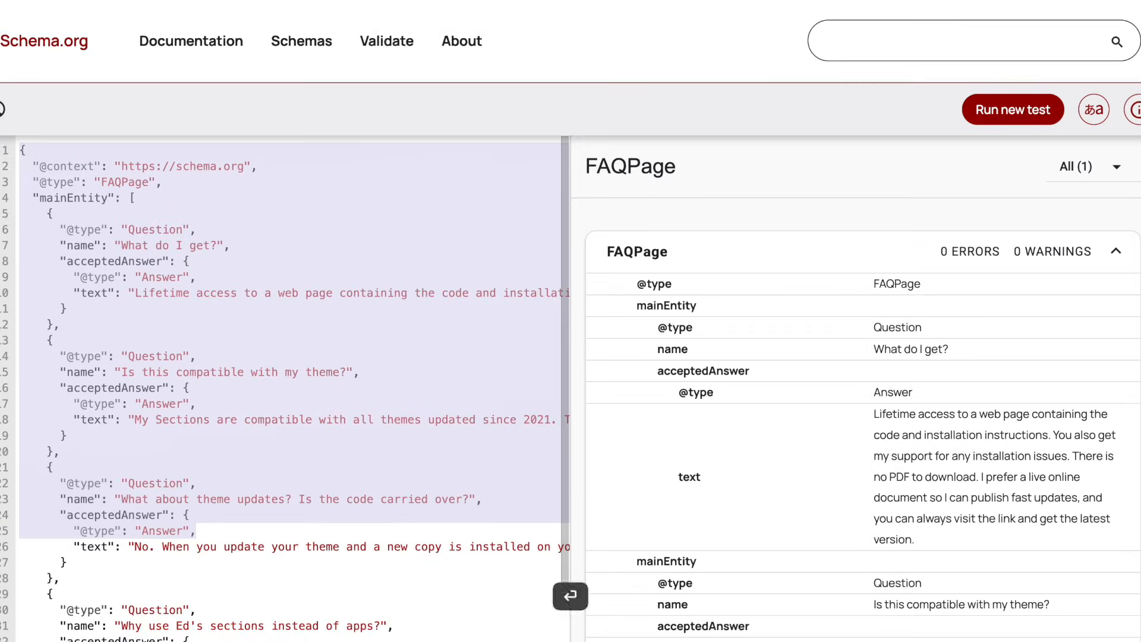
Copy all the FAQPage code from the Schema Markup Validator and paste it unformatted below the opening script tag in schema.rtf.
key(super+a)
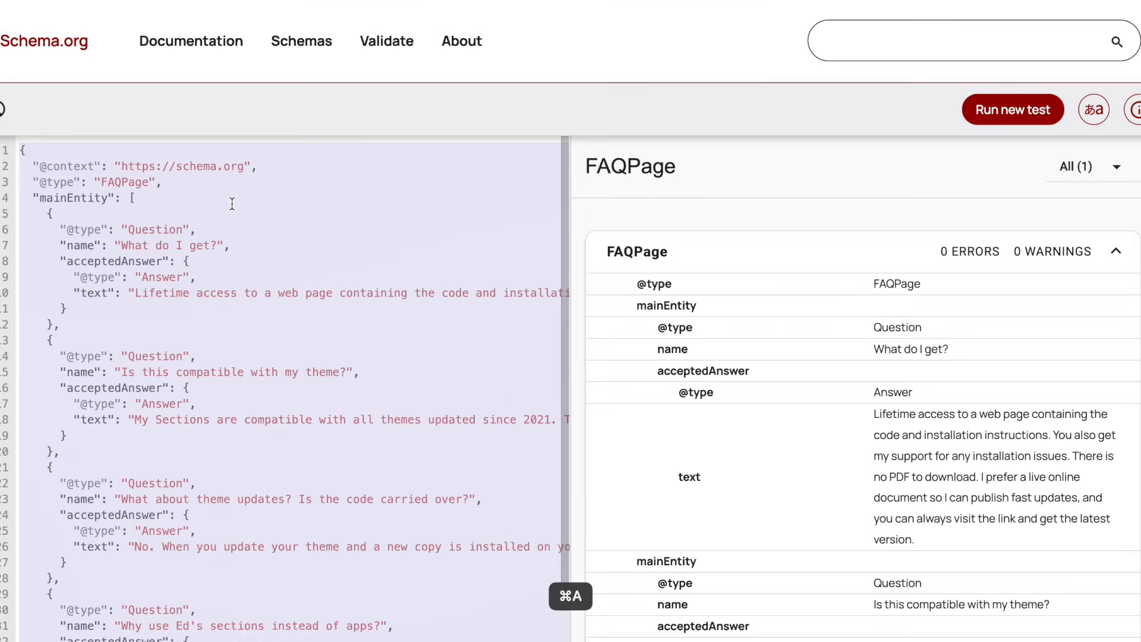
key(super+c)
key(super+Tab)
key(super+alt+shift+v)
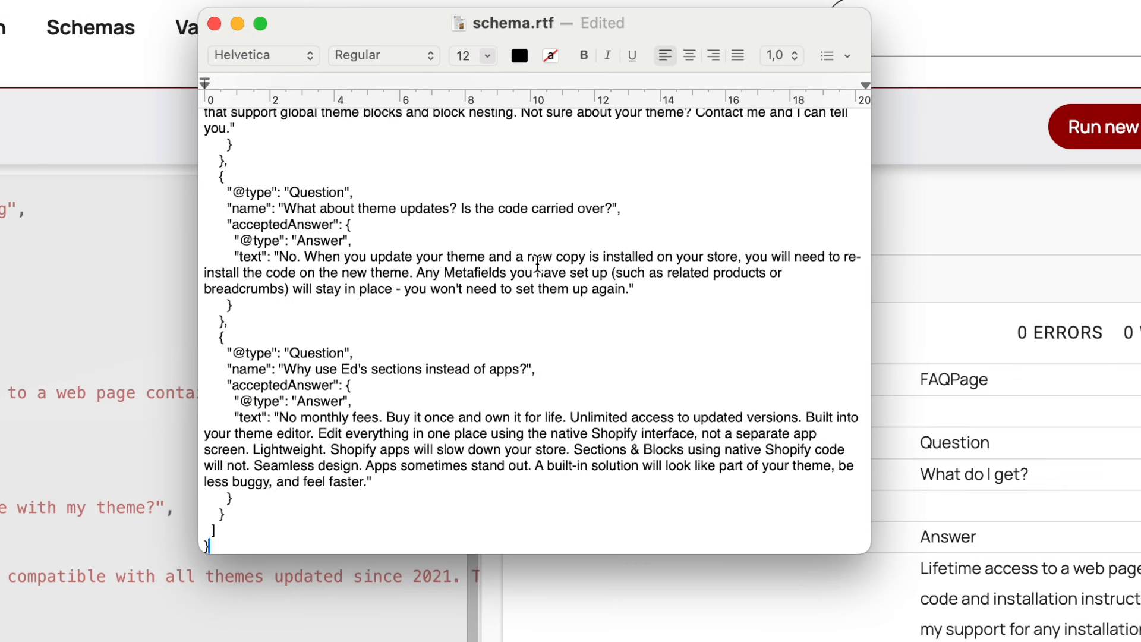
Add a closing </script> tag on a new line after the JSON and copy the entire contents of schema.rtf.
key(Return)
text(<)
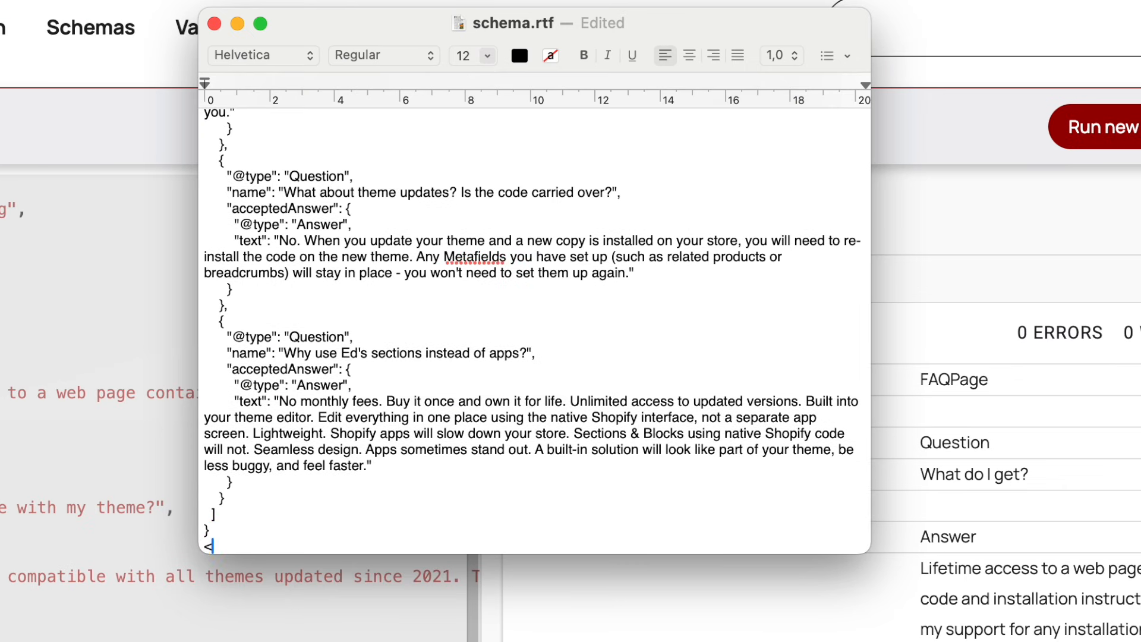
text(/script>)
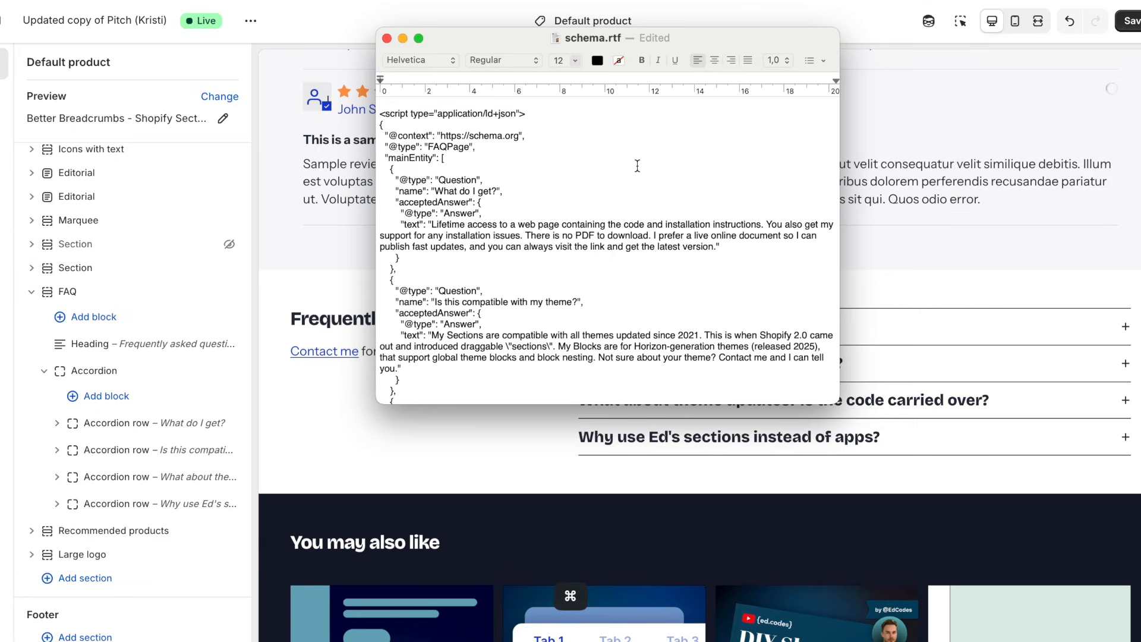
key(super+a)
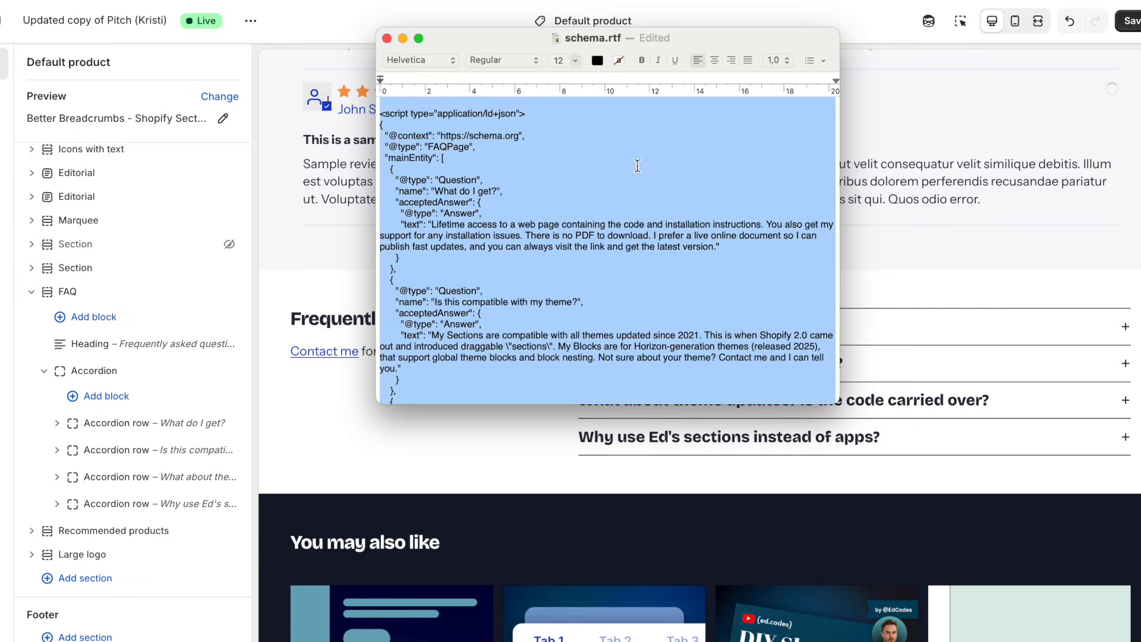
key(super+c)
In the Shopify theme editor, add a Custom liquid block between the Heading and Accordion blocks of the FAQ section.
click(157, 359)
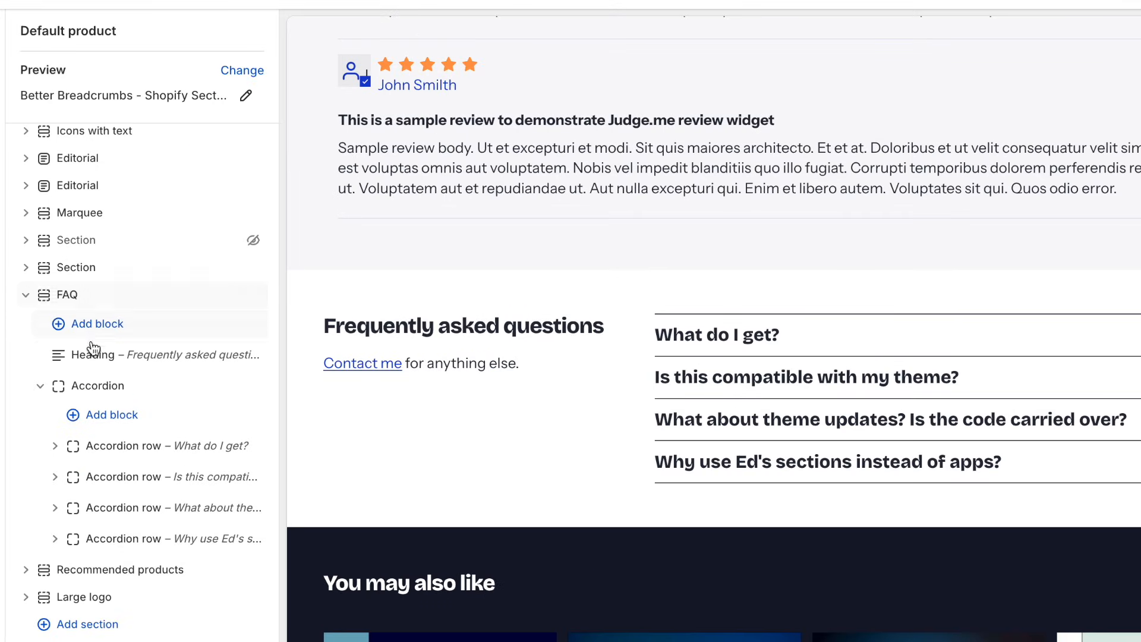
click(152, 370)
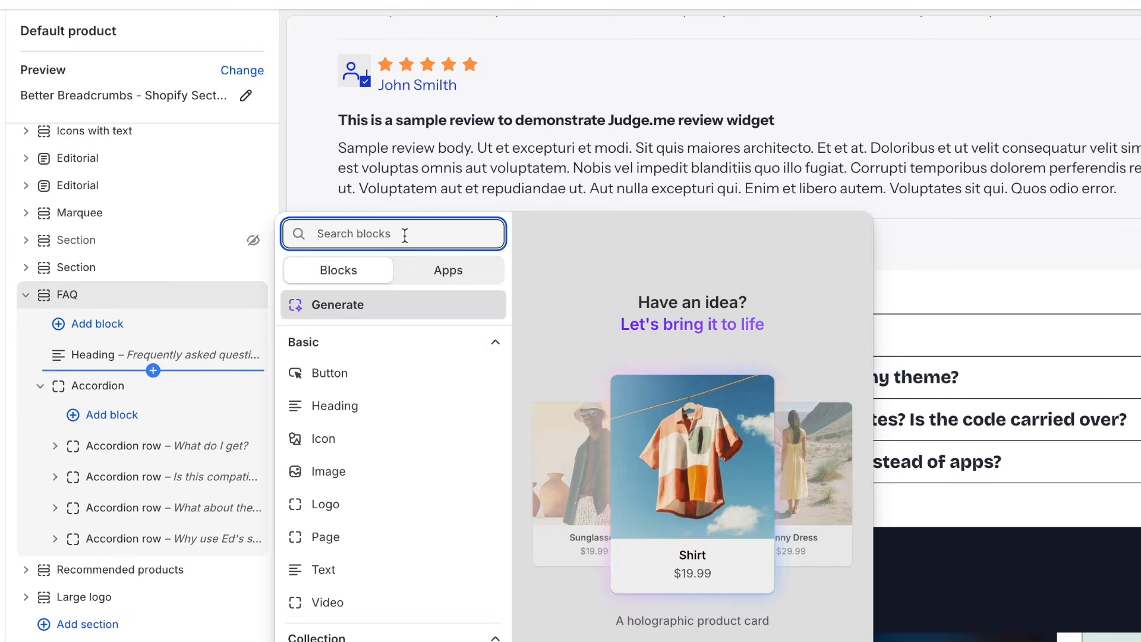
text(custom)
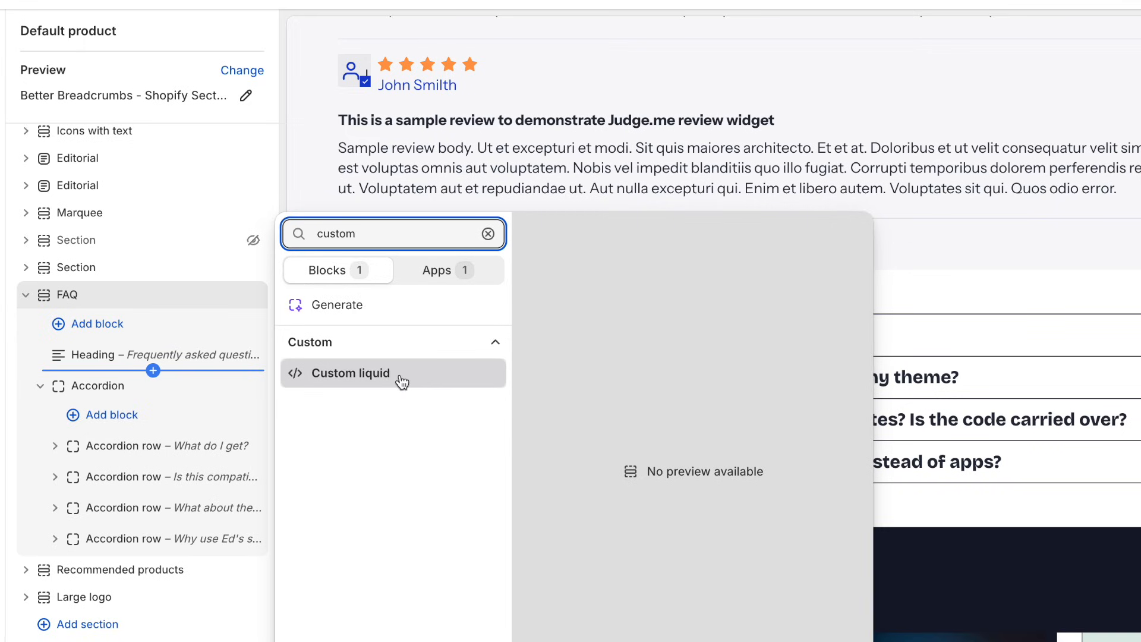
click(377, 380)
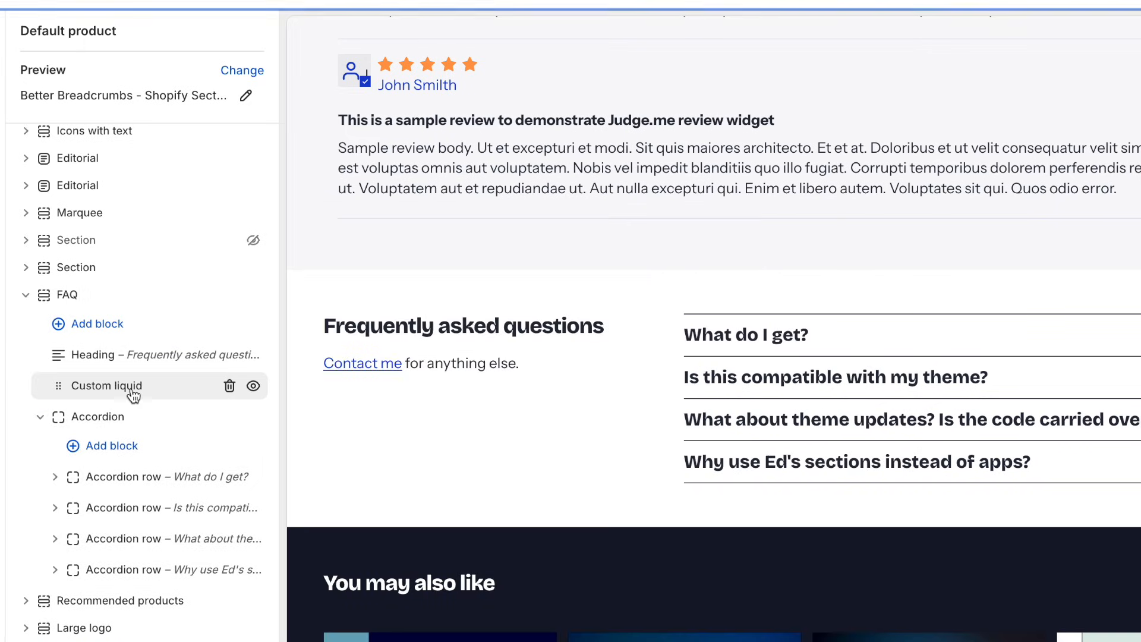
click(22, 32)
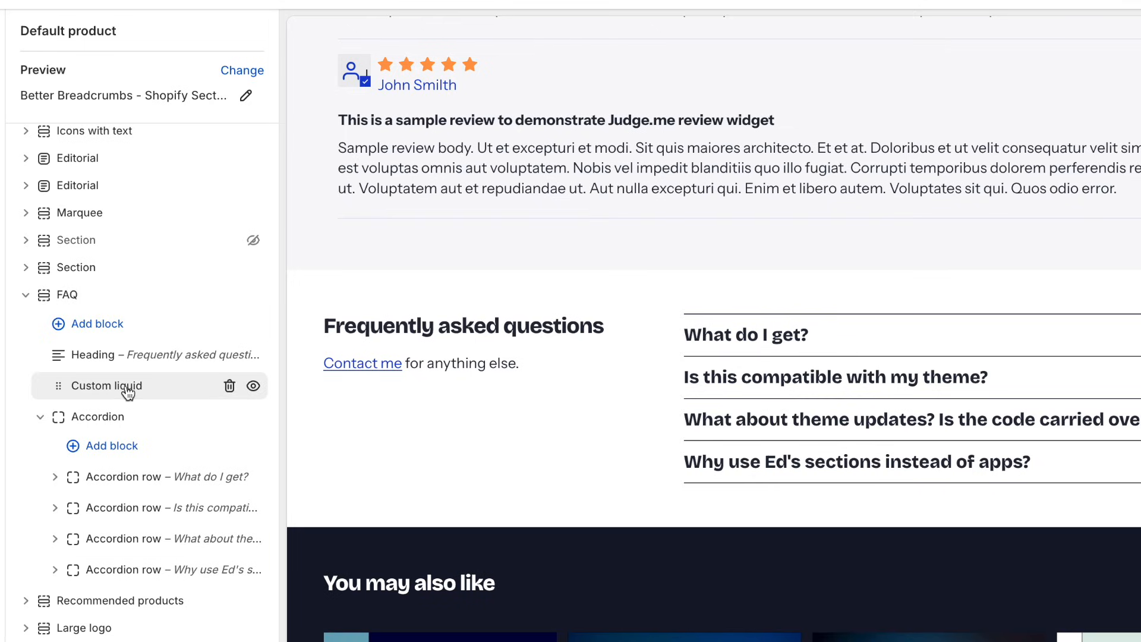
Rename the Custom liquid block to "FAQ Schema" and return to the section list.
click(107, 393)
click(110, 32)
text(FA)
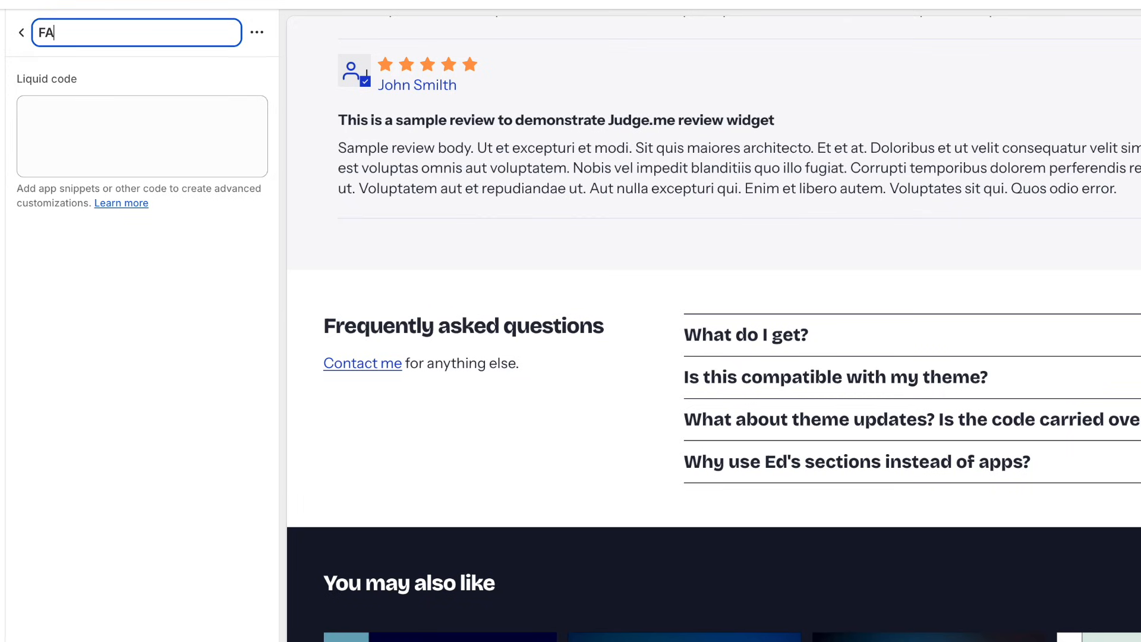
text(Q Schema)
key(Return)
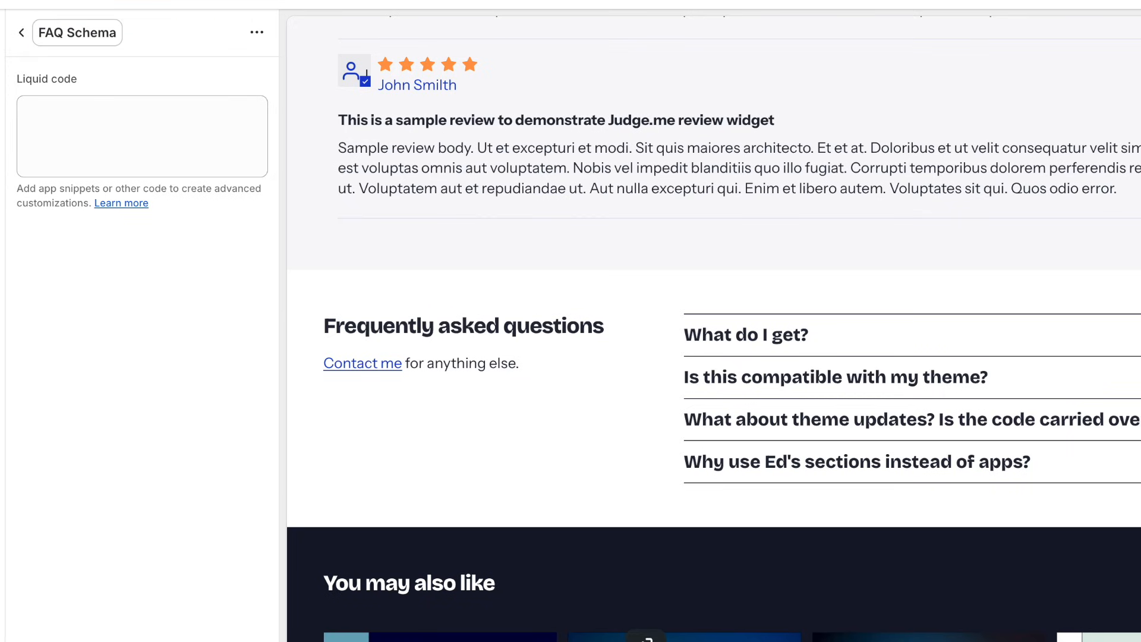
click(24, 34)
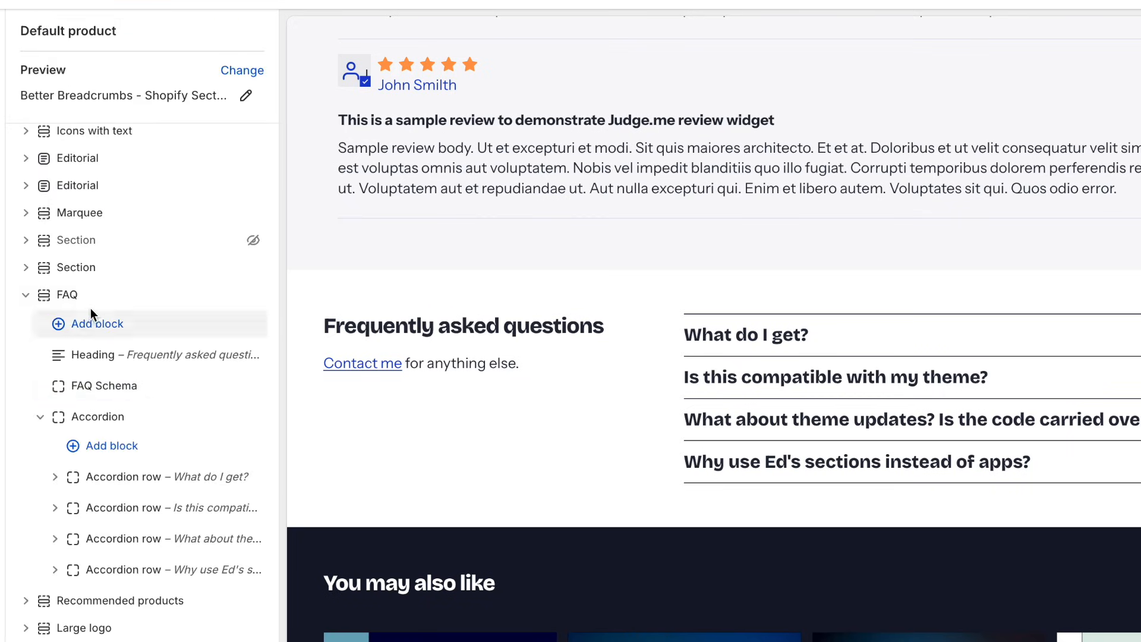
Paste the copied FAQ script into the FAQ Schema block's Liquid code and save the product template.
mouse_move(119, 403)
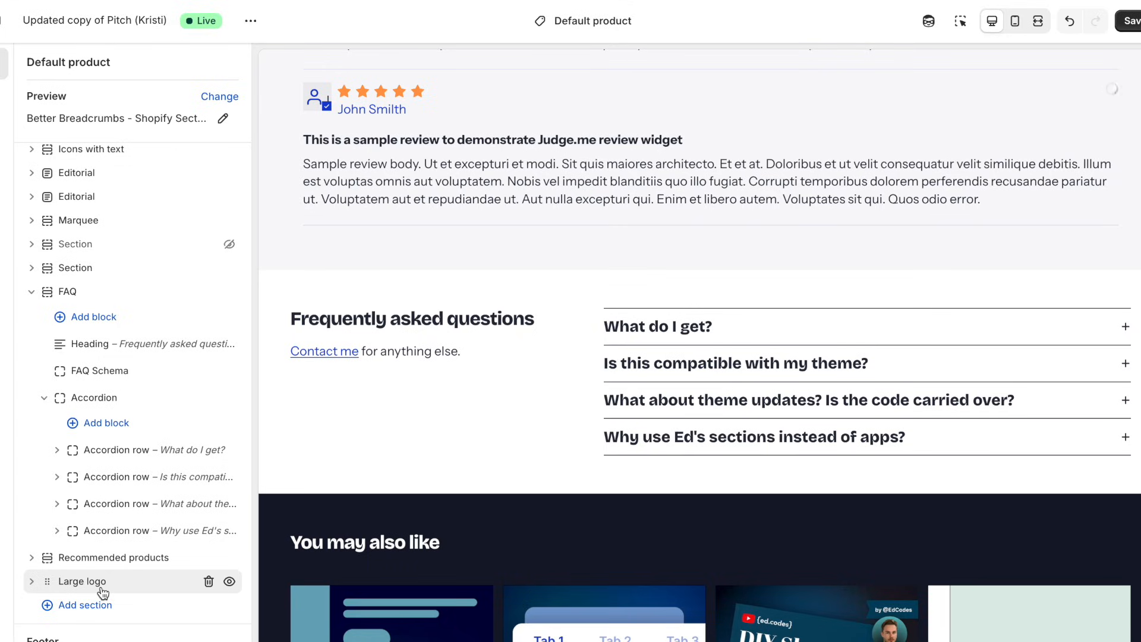
click(119, 372)
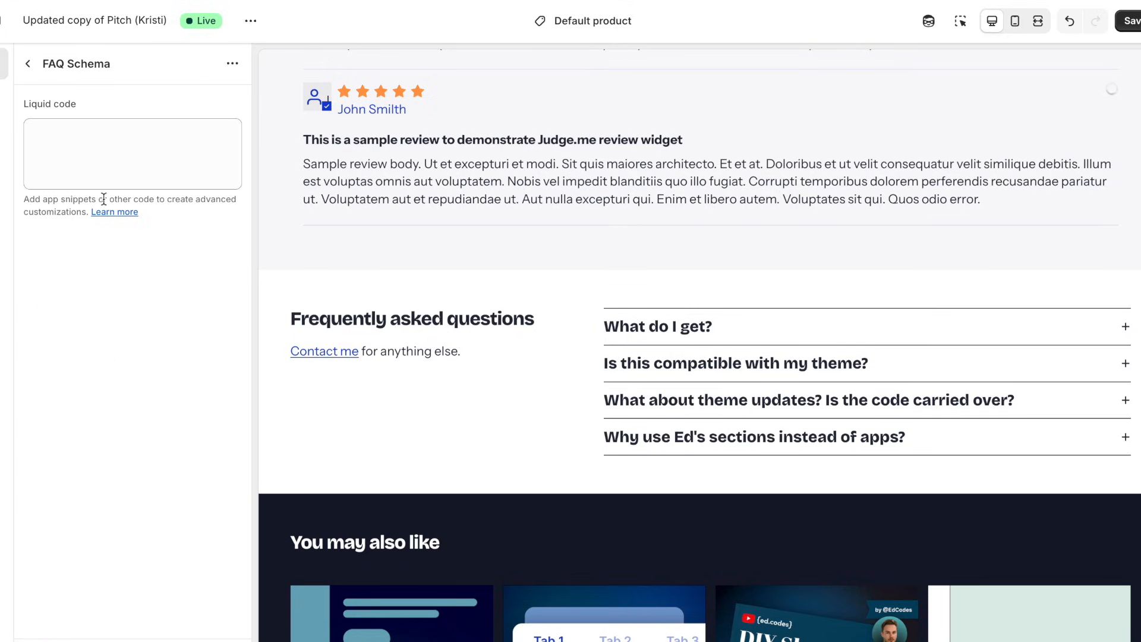
click(113, 151)
key(super+v)
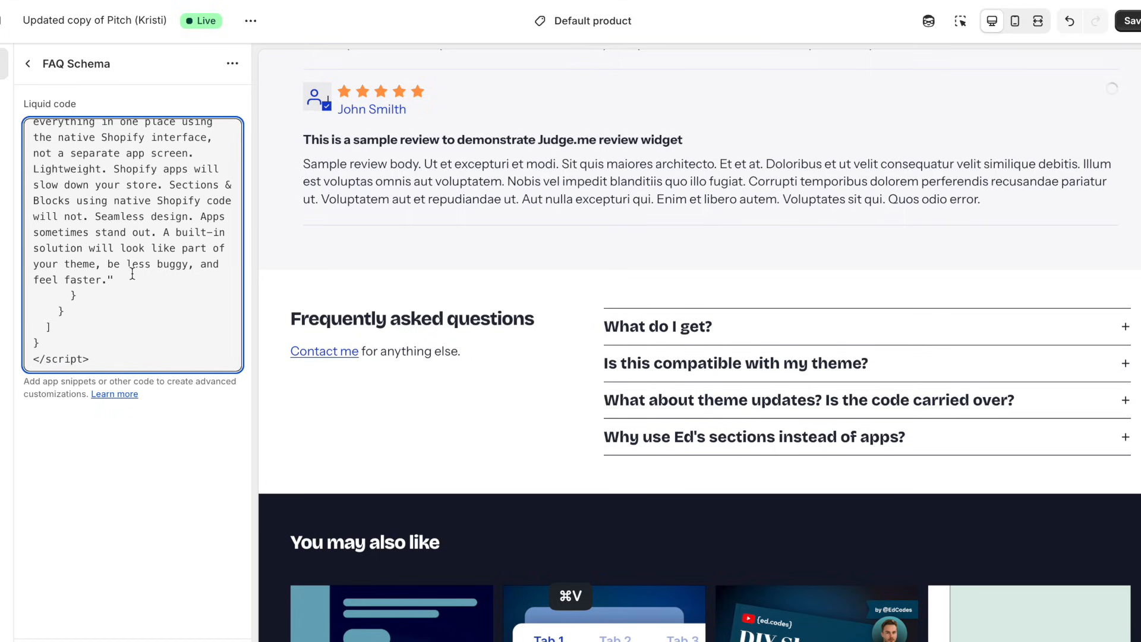
scroll(132, 273, up, 15)
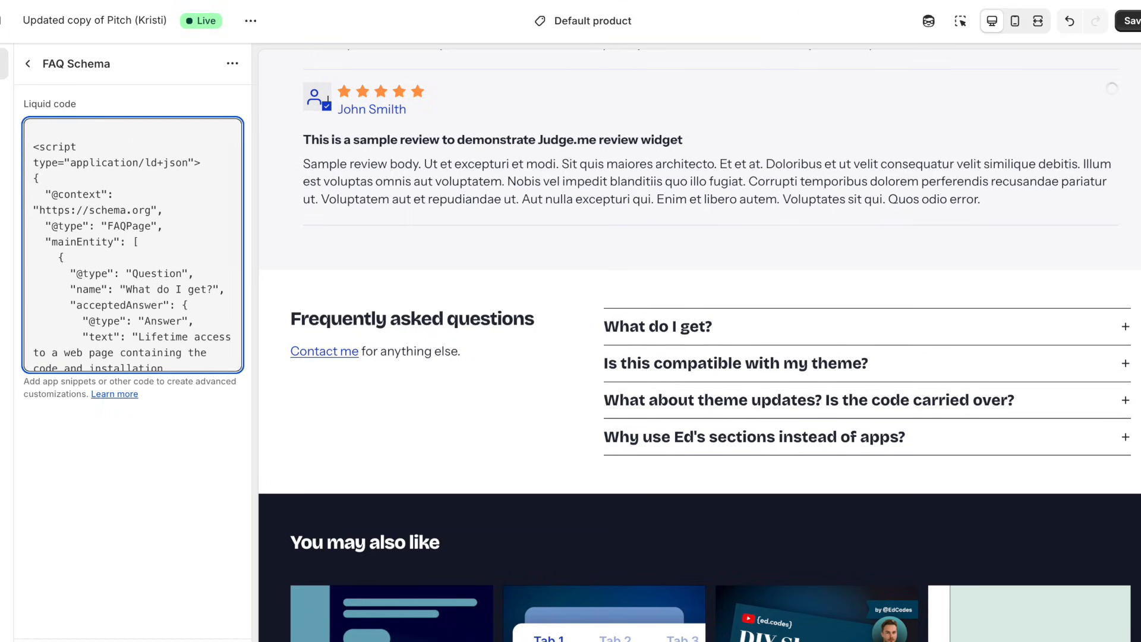
click(1132, 22)
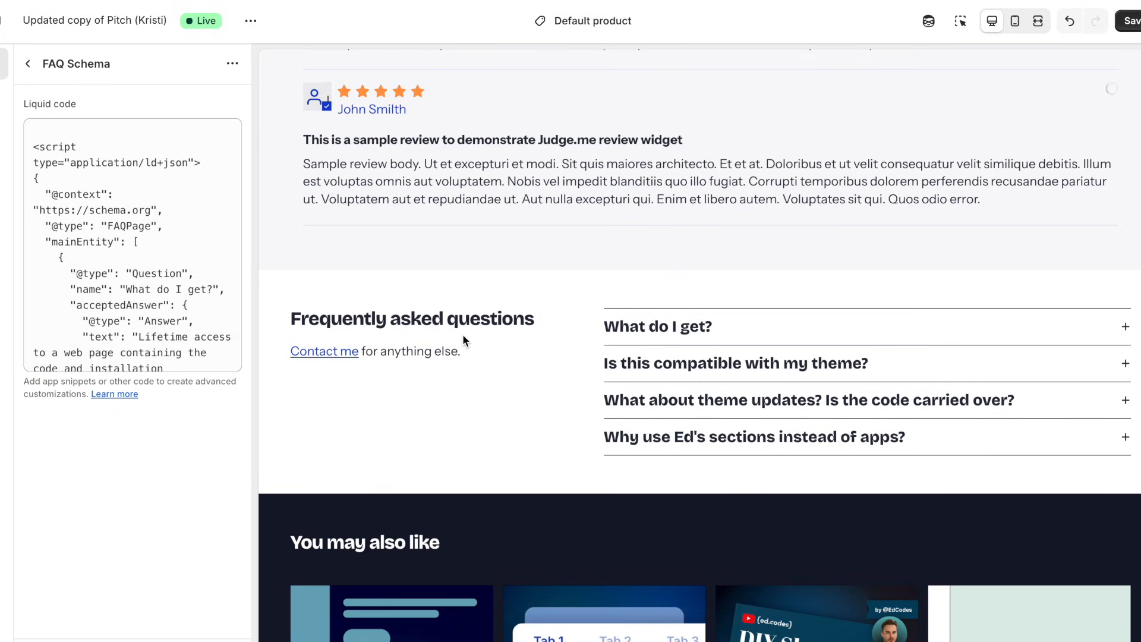
In the store settings, create and save a product metafield definition named "FAQ Schema" with the type Multi-line text.
click(151, 218)
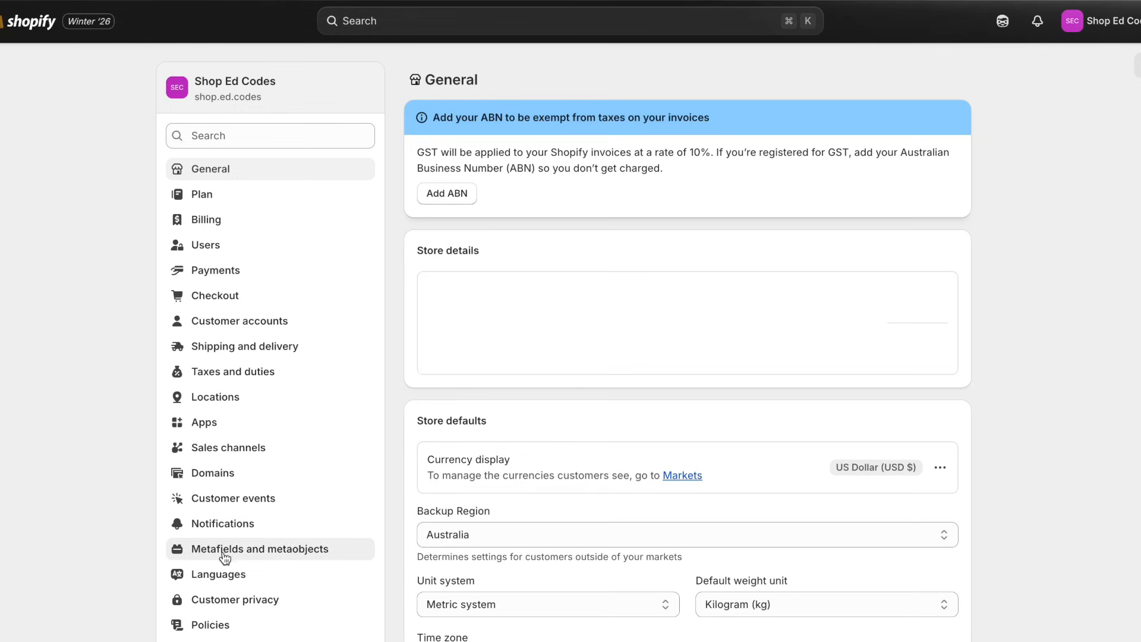
click(219, 548)
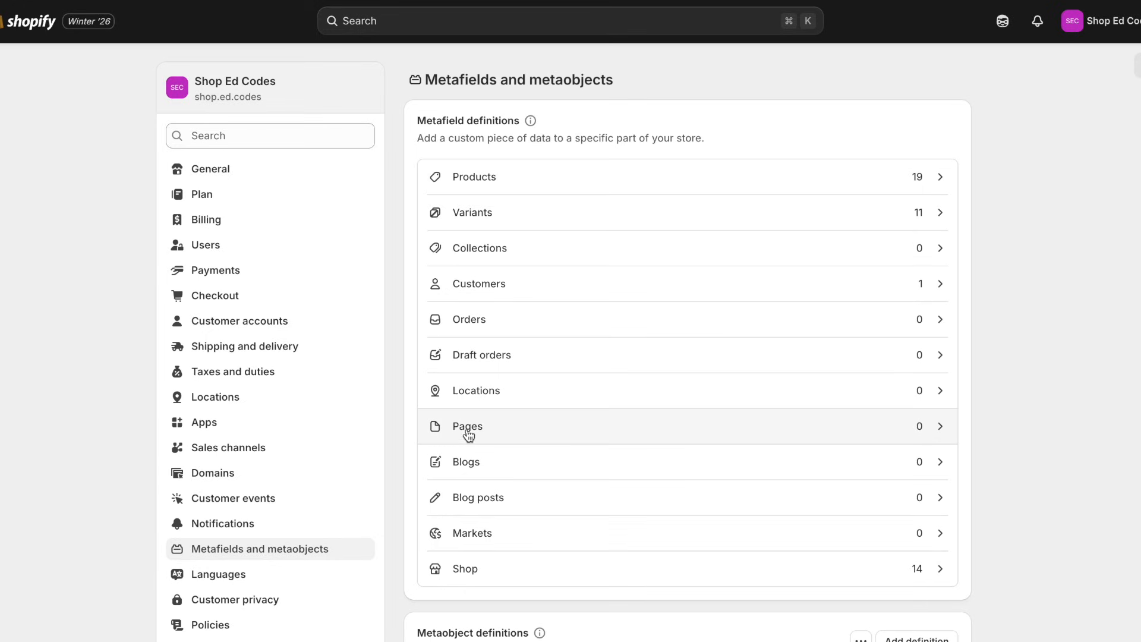
click(510, 184)
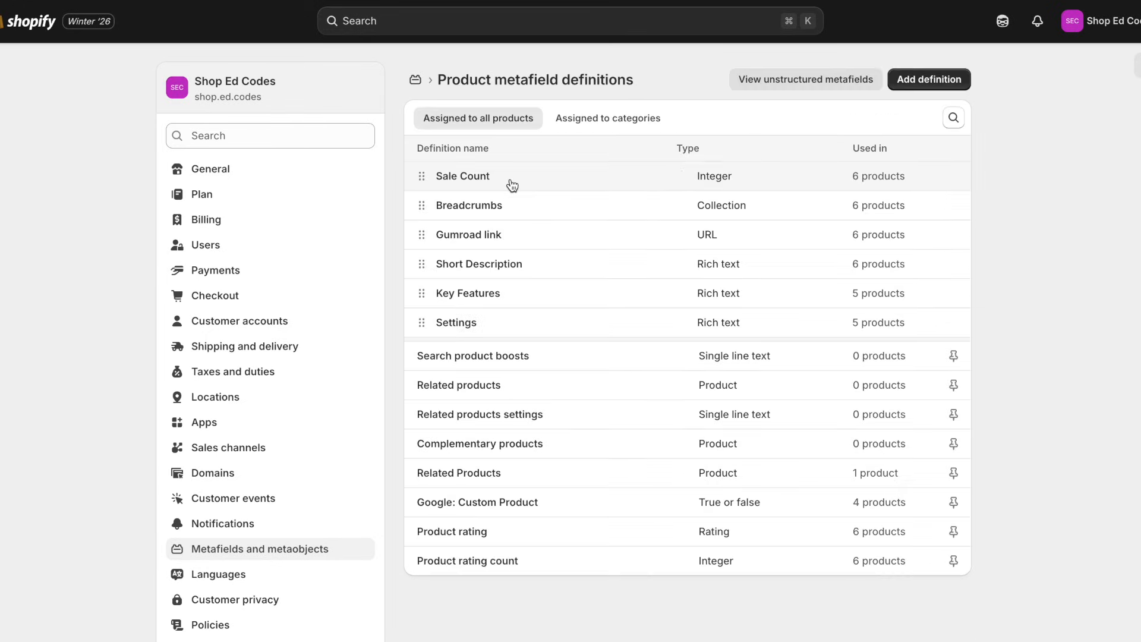
click(930, 80)
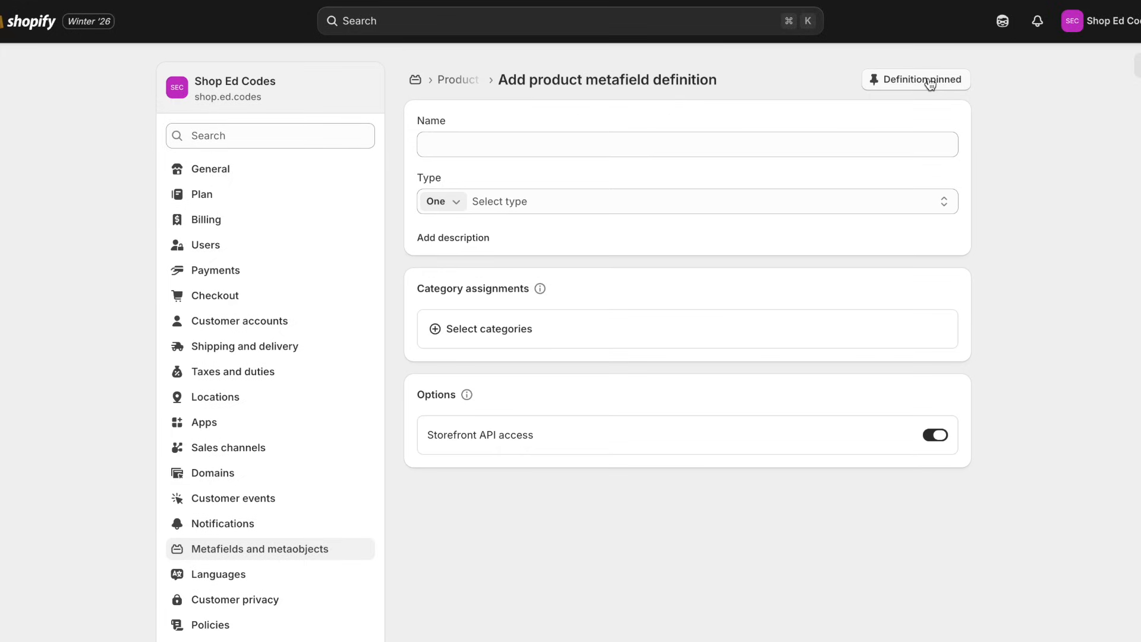
text(FAQ Schema)
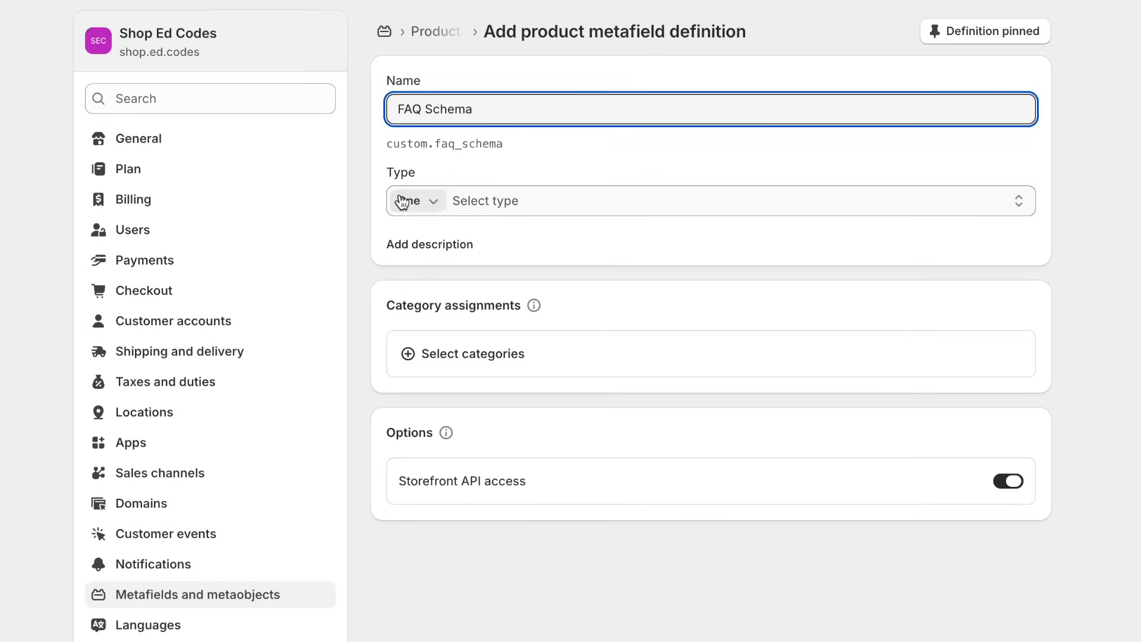
click(495, 213)
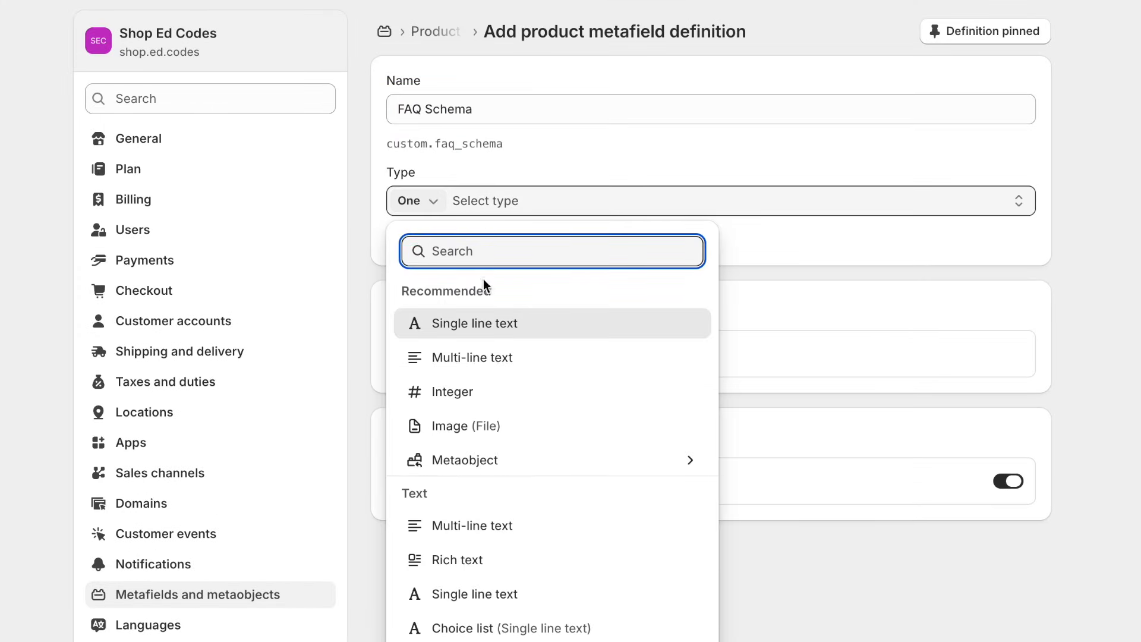
click(497, 360)
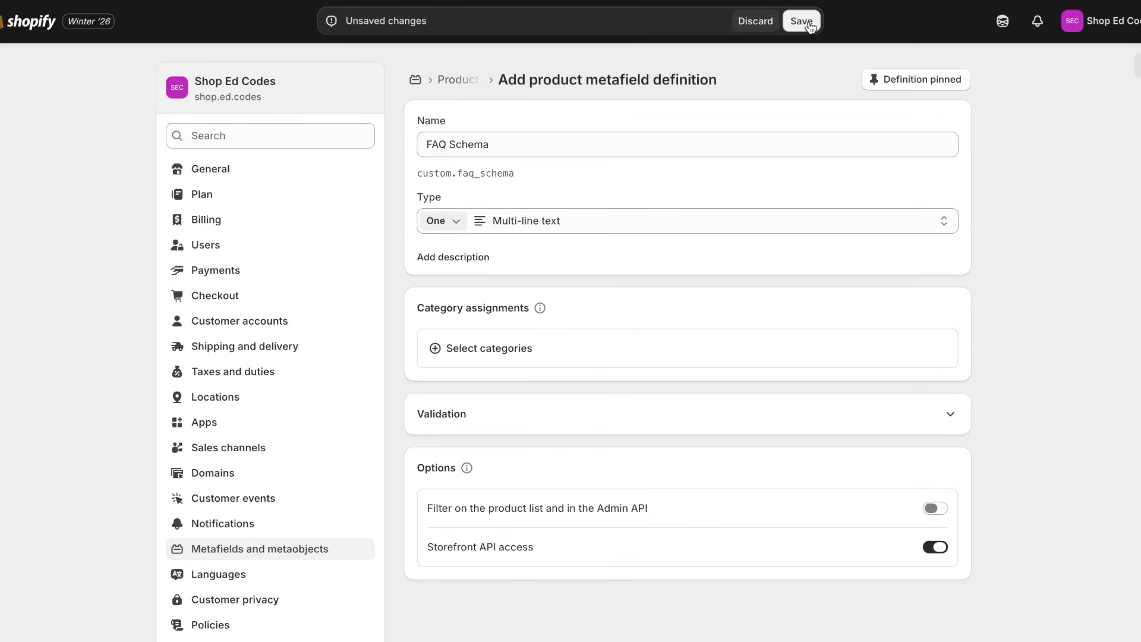
click(809, 26)
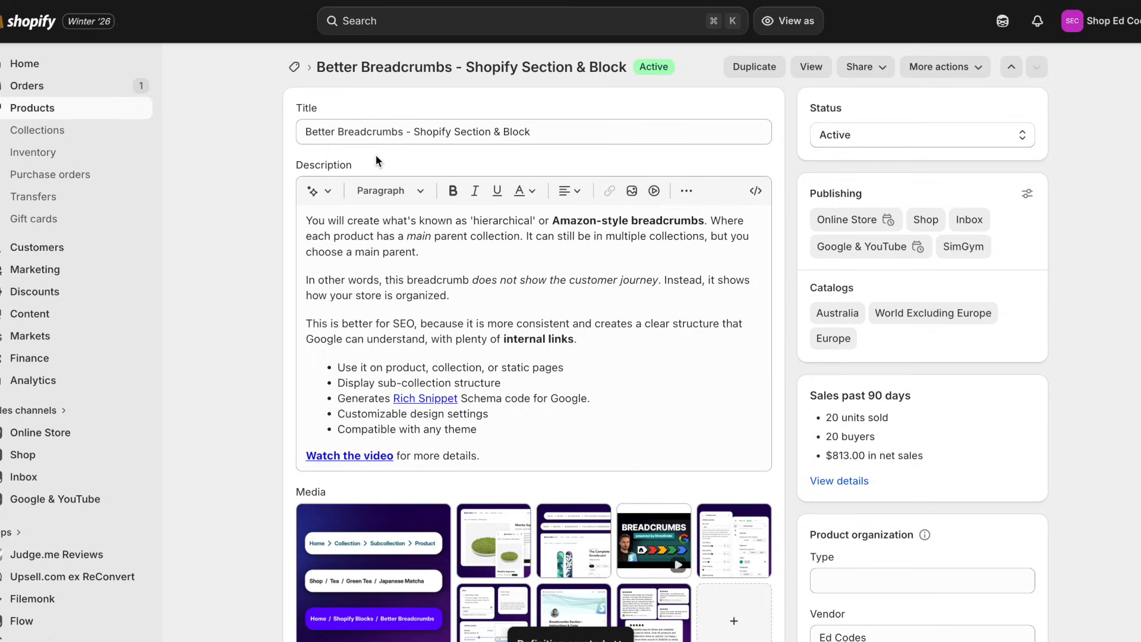
Copy the FAQ script from TextEdit into the FAQ Schema metafield of the Better Breadcrumbs product and save the product.
scroll(211, 223, down, 15)
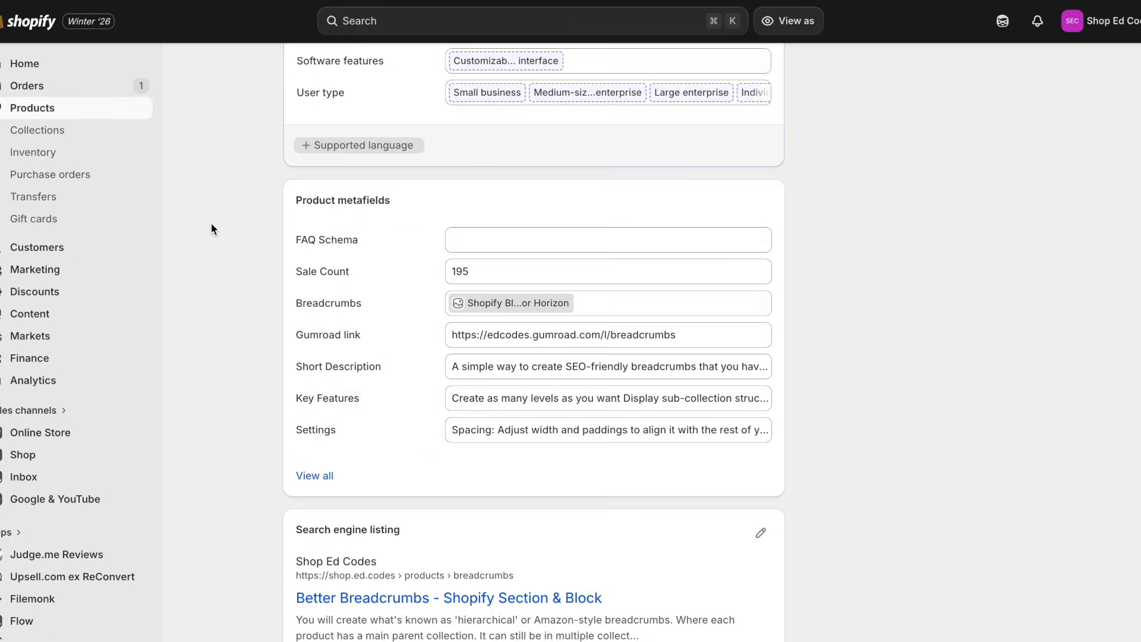
scroll(397, 214, up, 2)
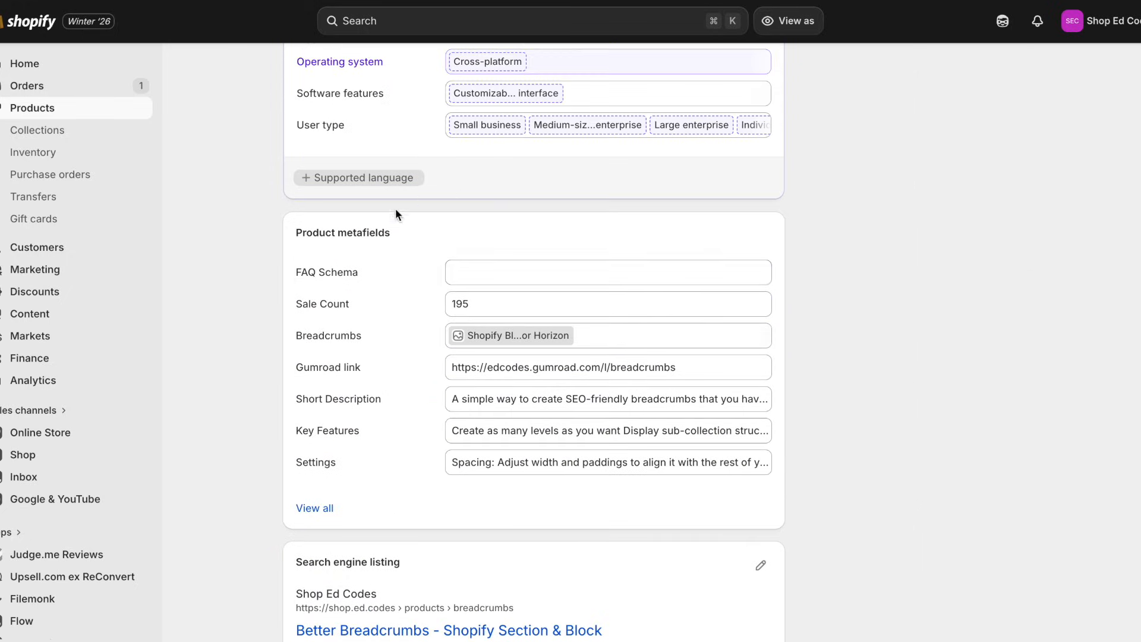
click(479, 276)
key(super+Tab)
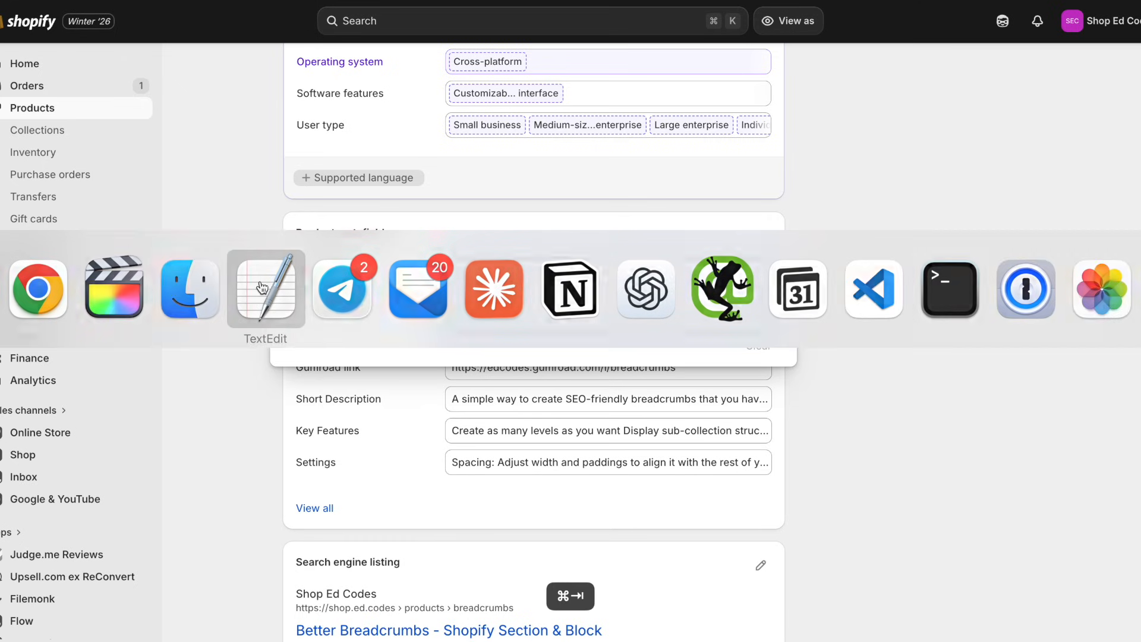
key(super+c)
key(super+Tab)
key(super+v)
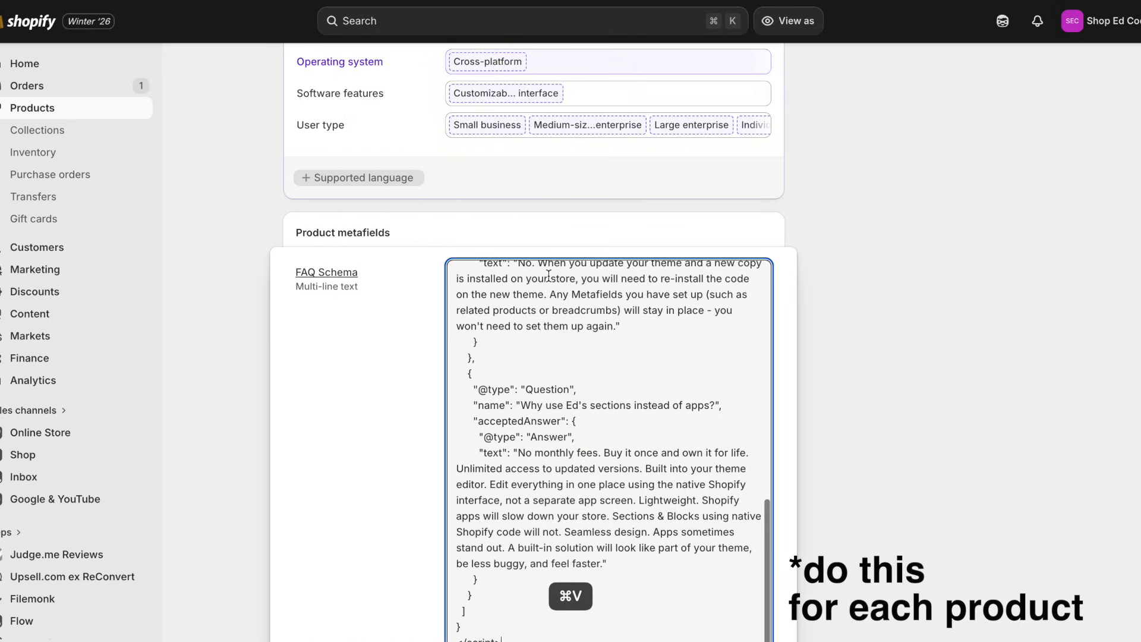
click(850, 292)
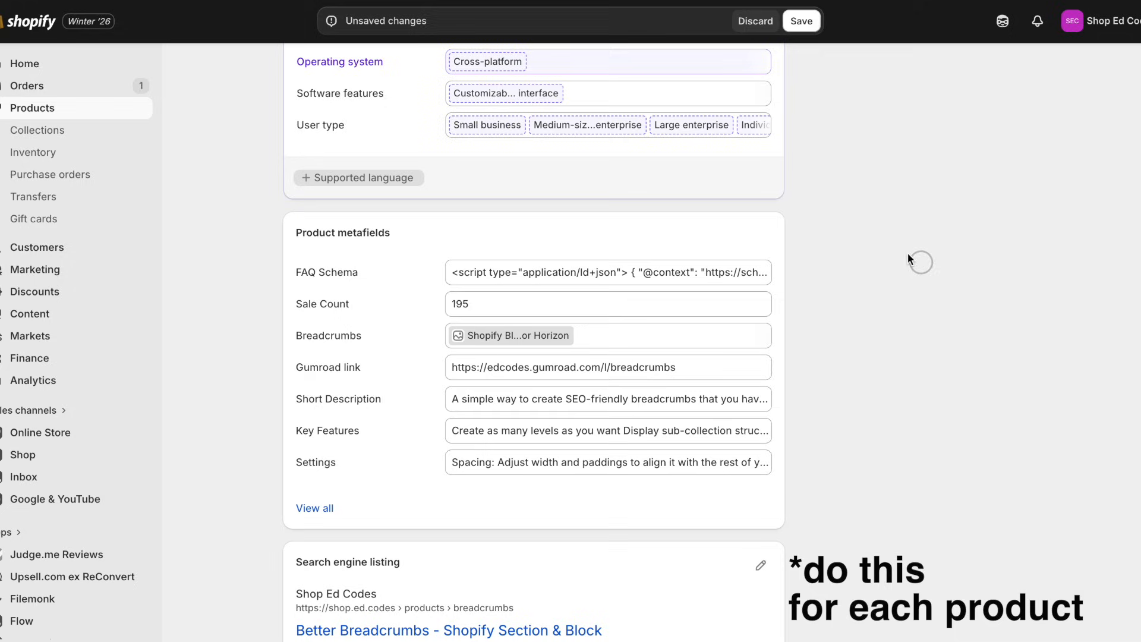
click(801, 23)
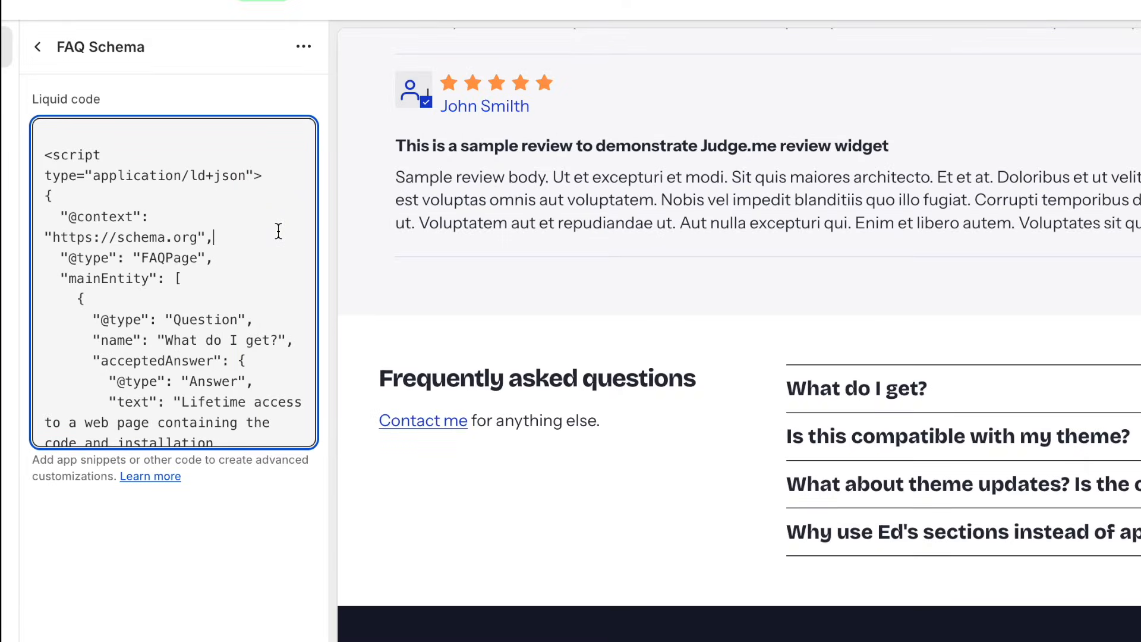
In the theme editor, replace the FAQ Schema block's Liquid code with {{ product.metafields.custom.faq_schema }} and check the key against the metafield definition.
key(ctrl+a)
key(BackSpace)
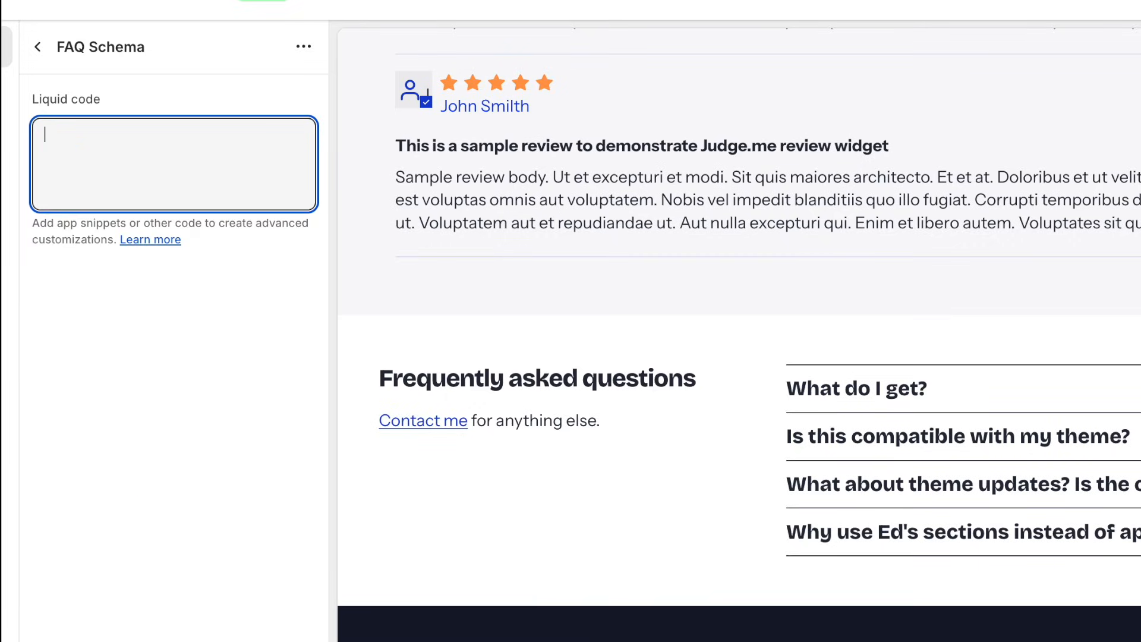
text({{}} product.)
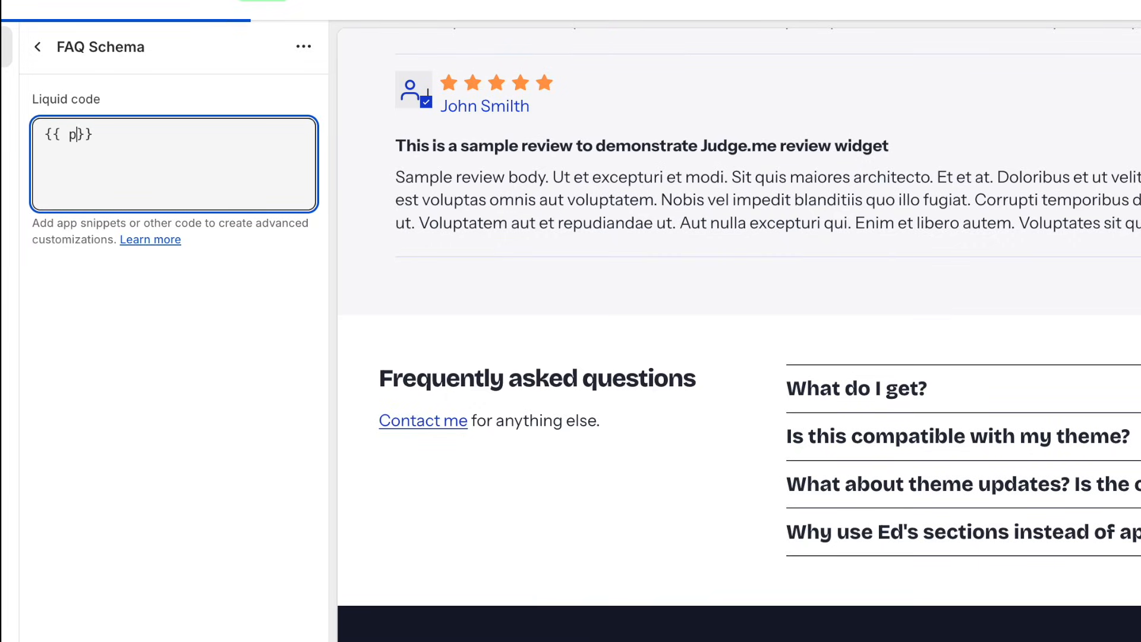
text(metafields)
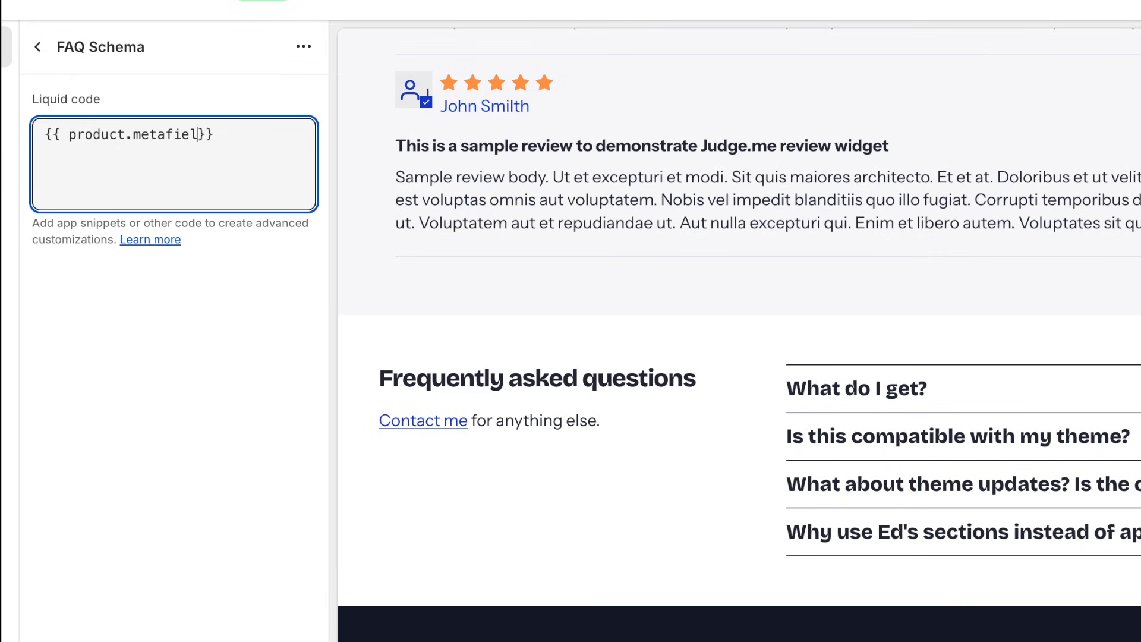
text(.custom.faq_)
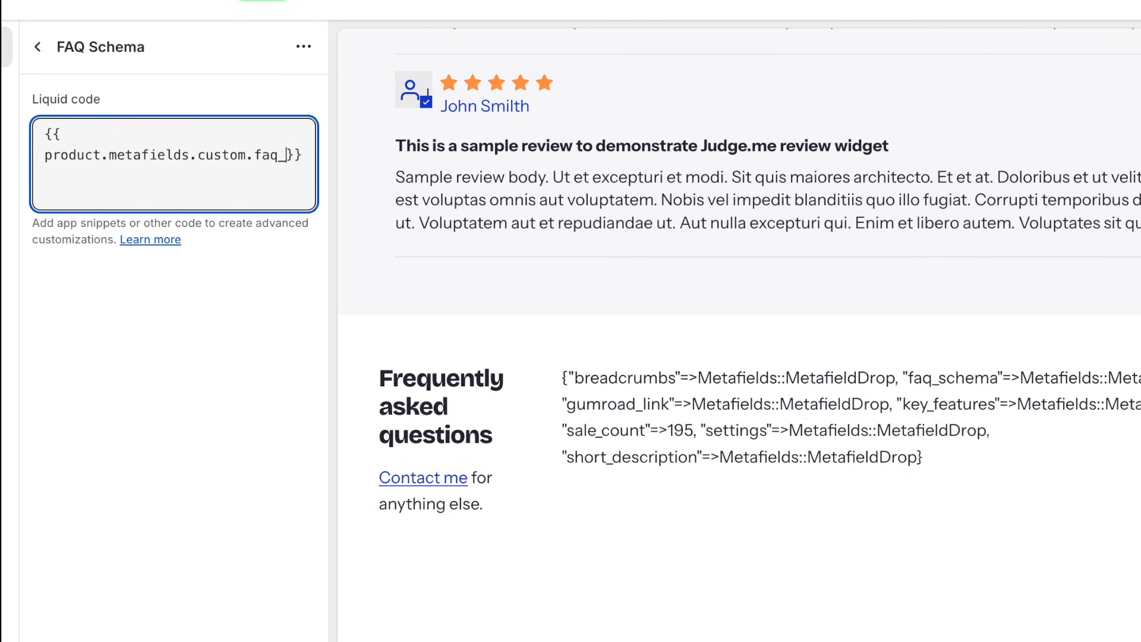
text(schema)
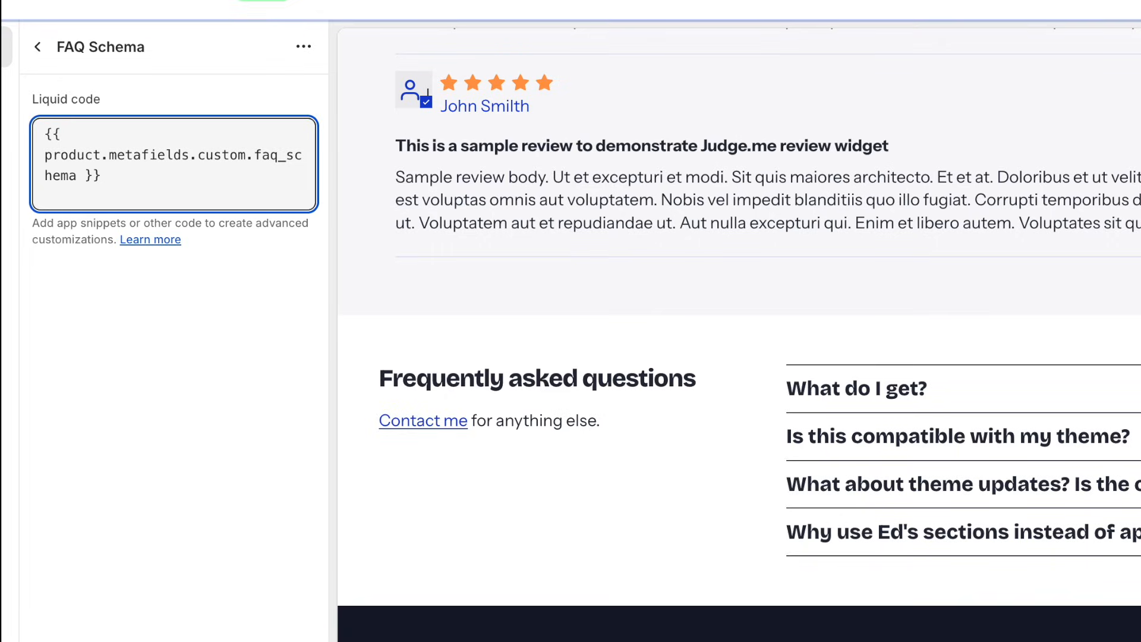
key(Left)
key(shift+alt+Left)
key(shift+alt+Left)
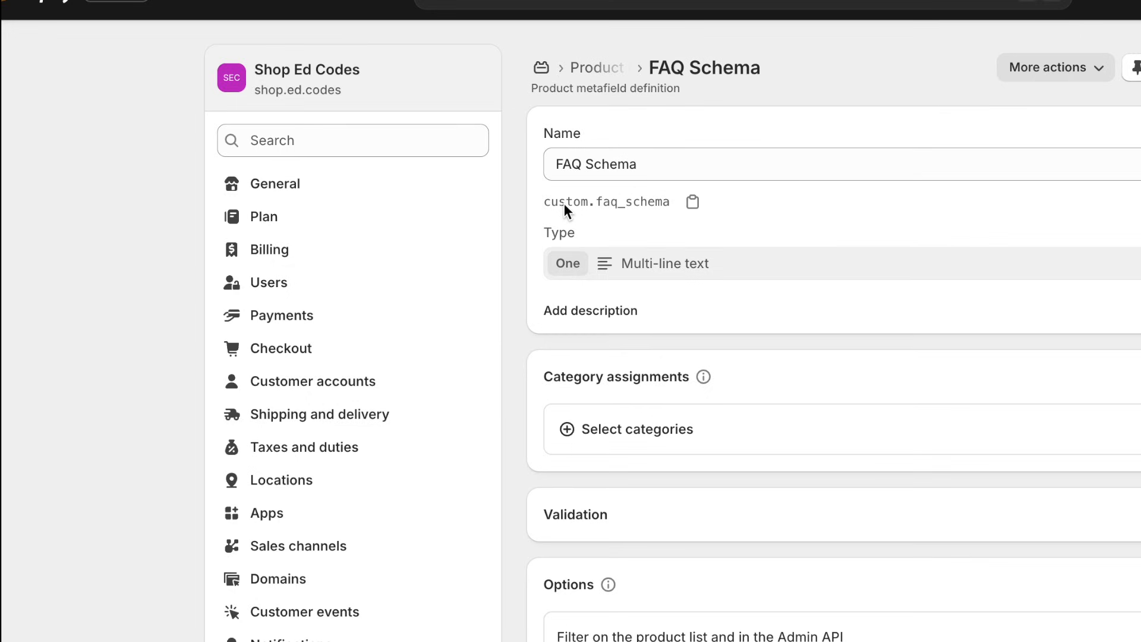
mouse_move(554, 202)
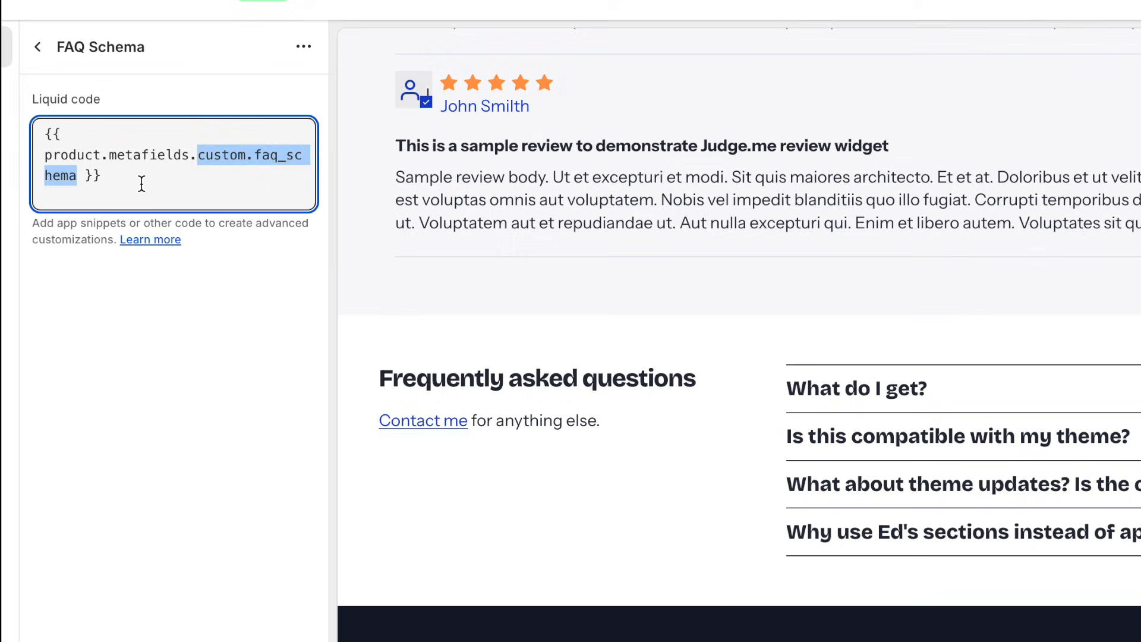
click(141, 184)
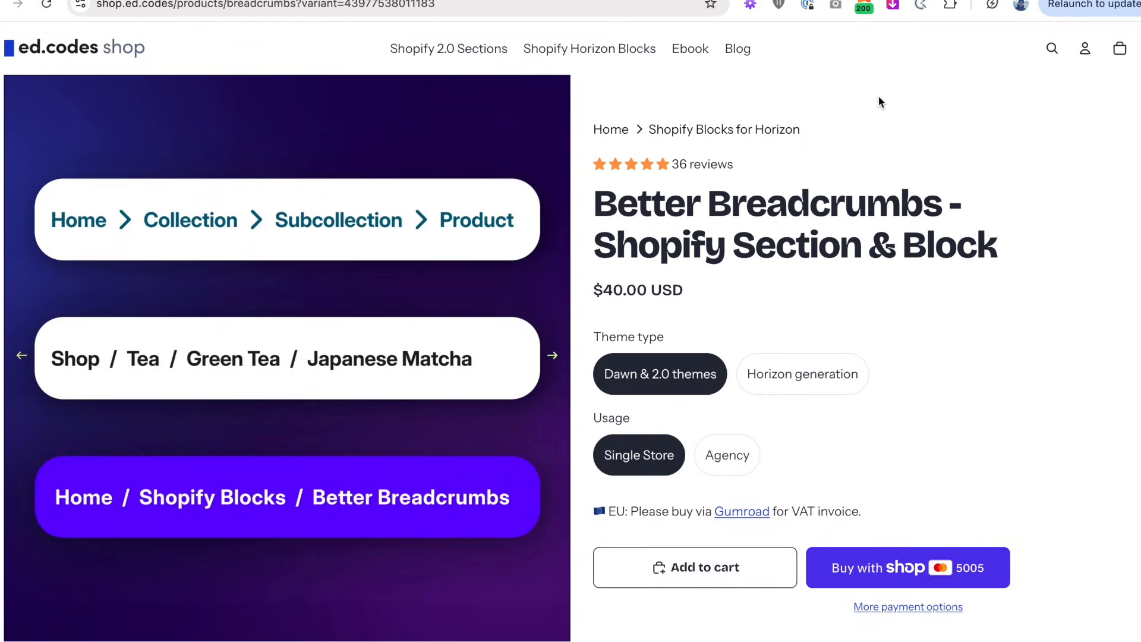
On the live Better Breadcrumbs page, inspect the FAQPage schema in the TinyIMG extension, including the first question and its accepted answer.
click(865, 6)
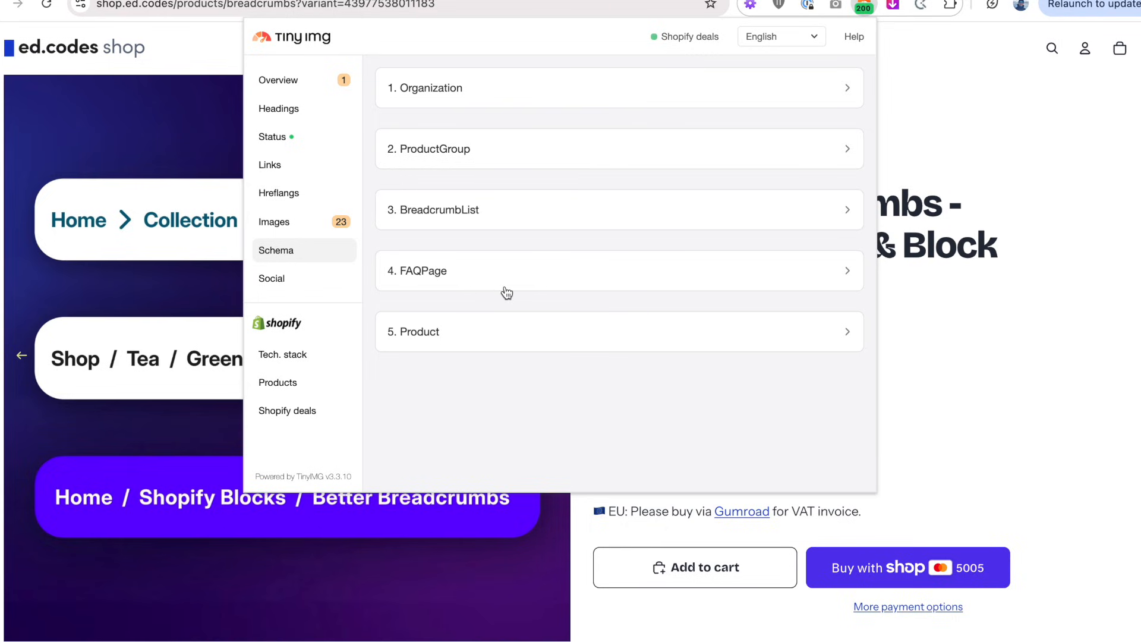
click(450, 280)
scroll(451, 282, down, 3)
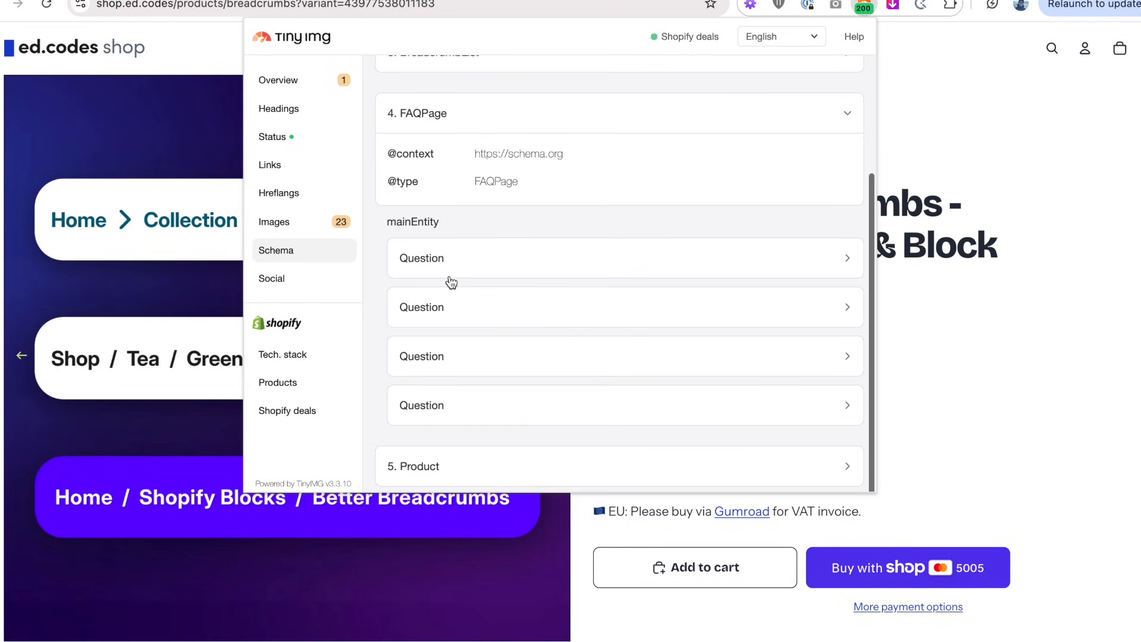
click(456, 249)
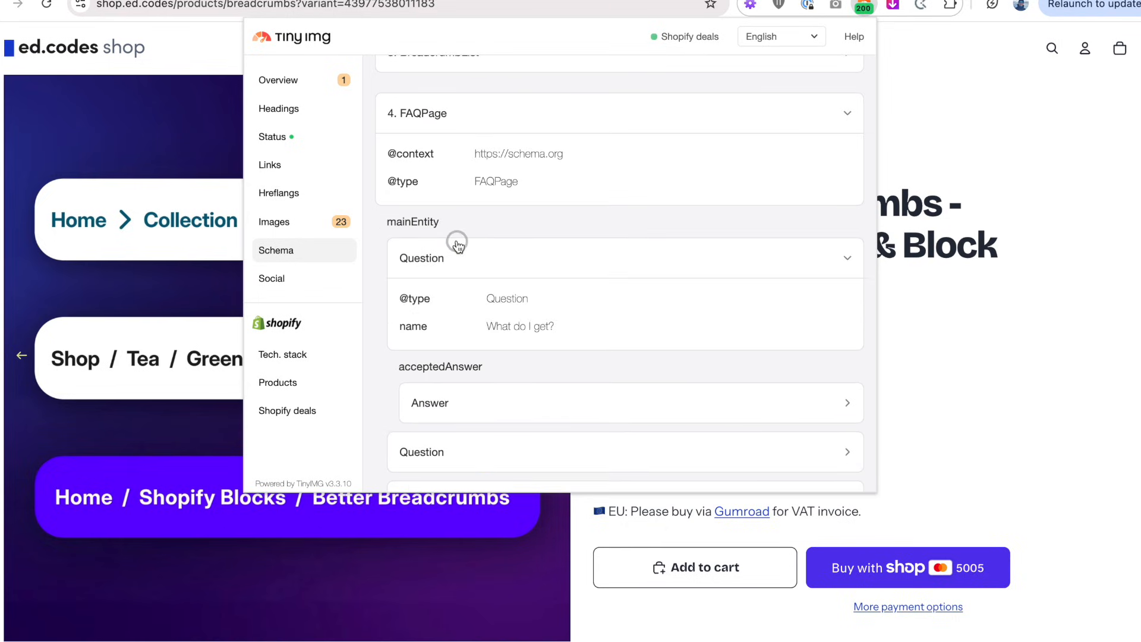
scroll(452, 315, down, 1)
scroll(476, 306, down, 3)
click(507, 297)
scroll(507, 298, down, 1)
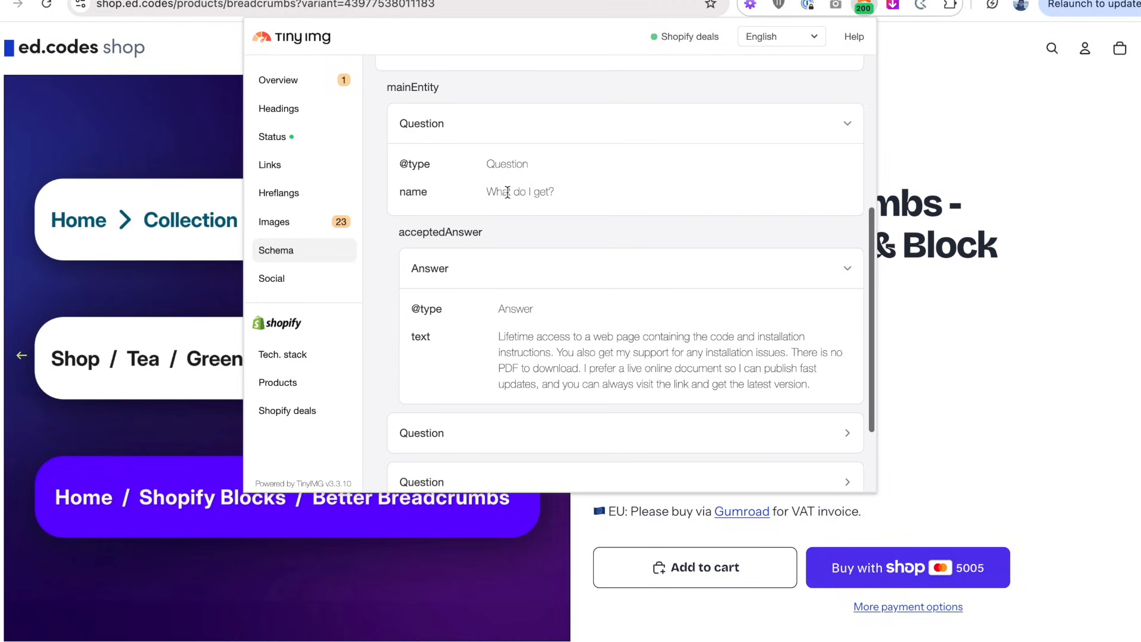
scroll(549, 340, down, 3)
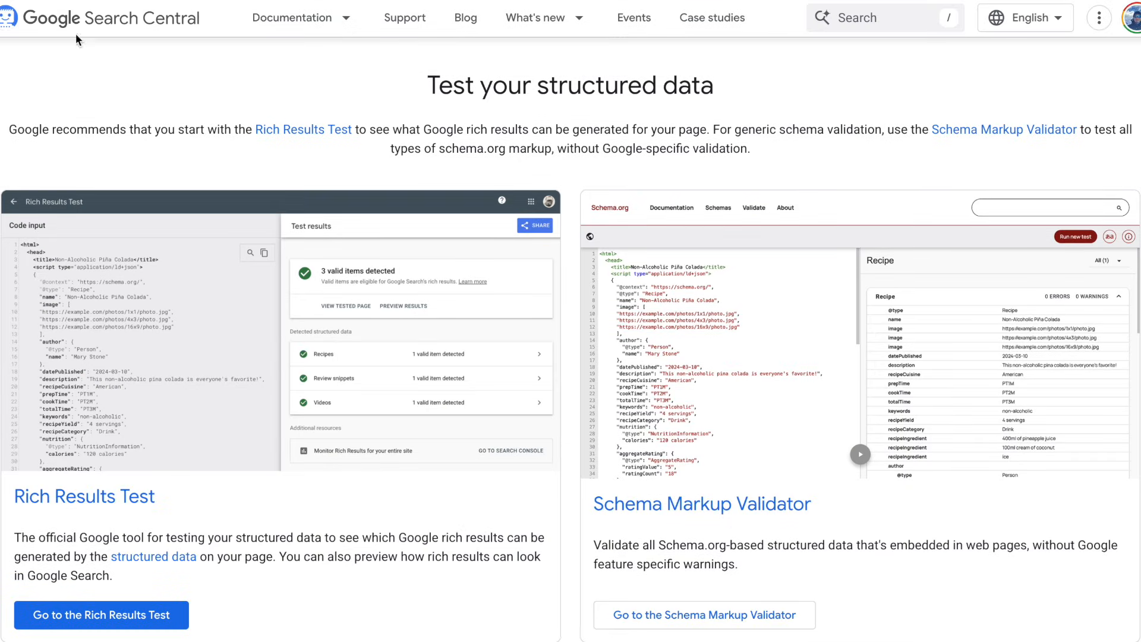
scroll(595, 89, down, 1)
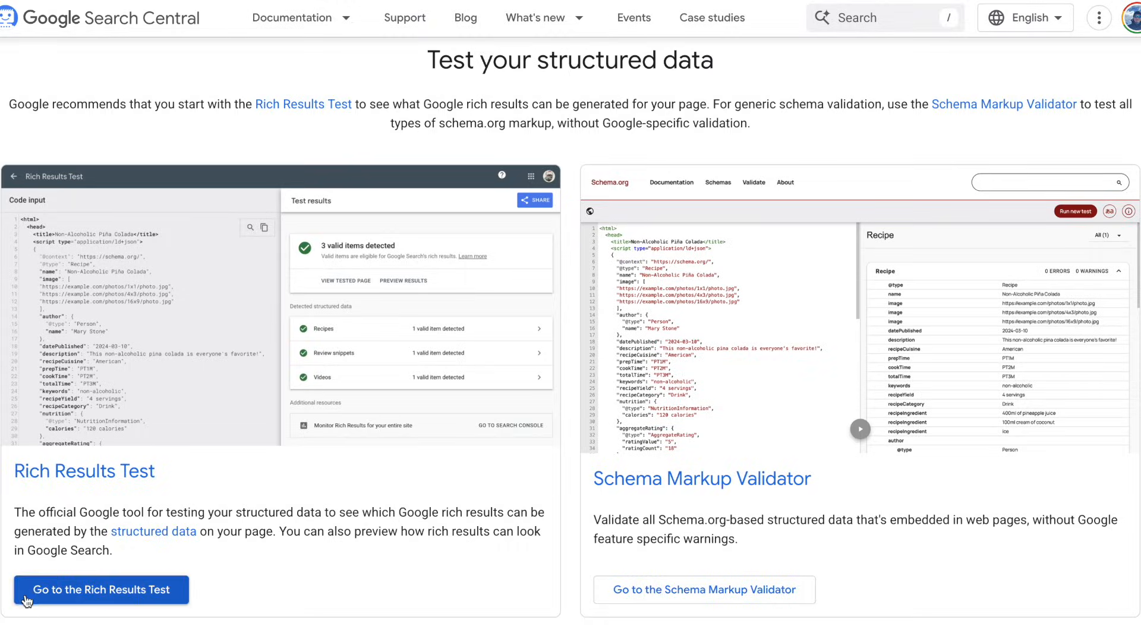
click(123, 595)
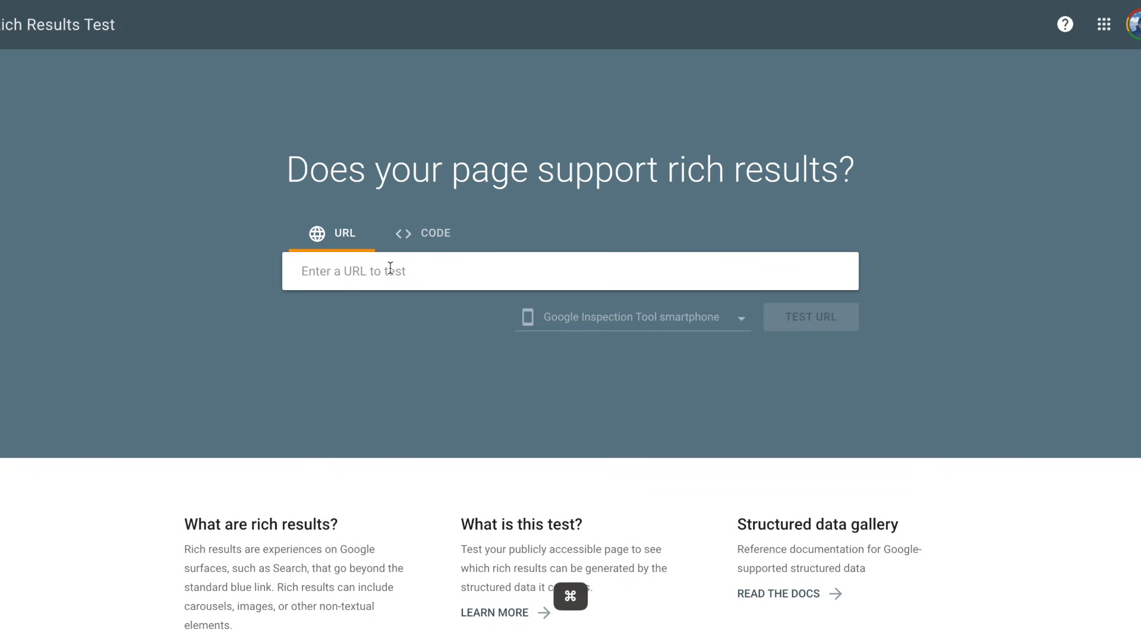
key(super+v)
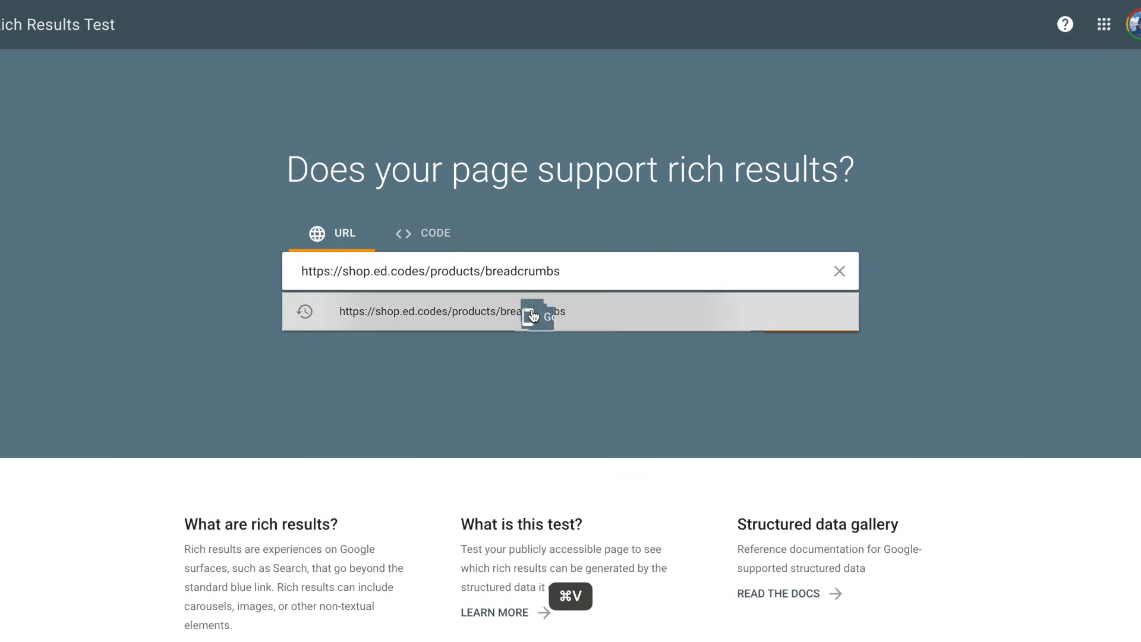
click(532, 316)
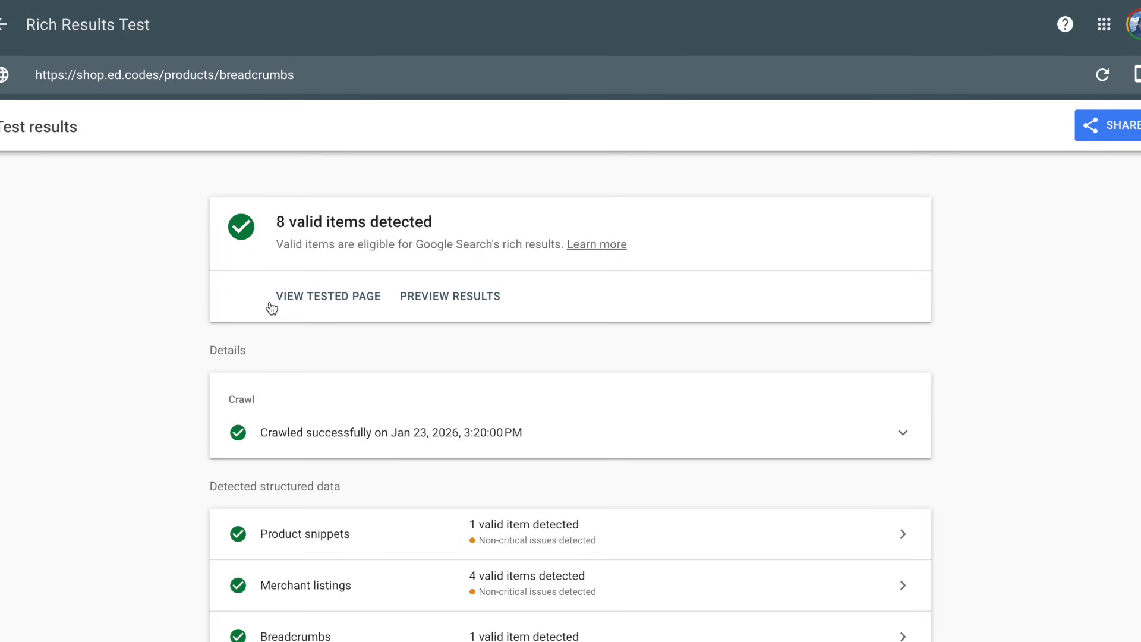
Examine the detected structured data in the test results, expanding the FAQ item to read its questions and answers.
scroll(179, 331, down, 5)
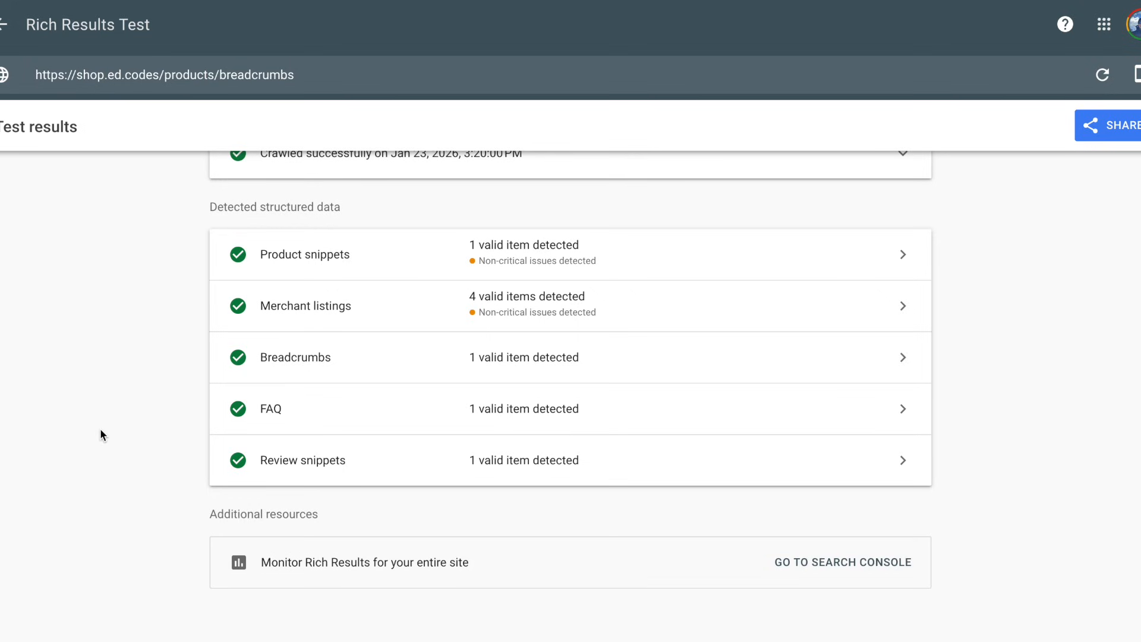
scroll(101, 434, up, 1)
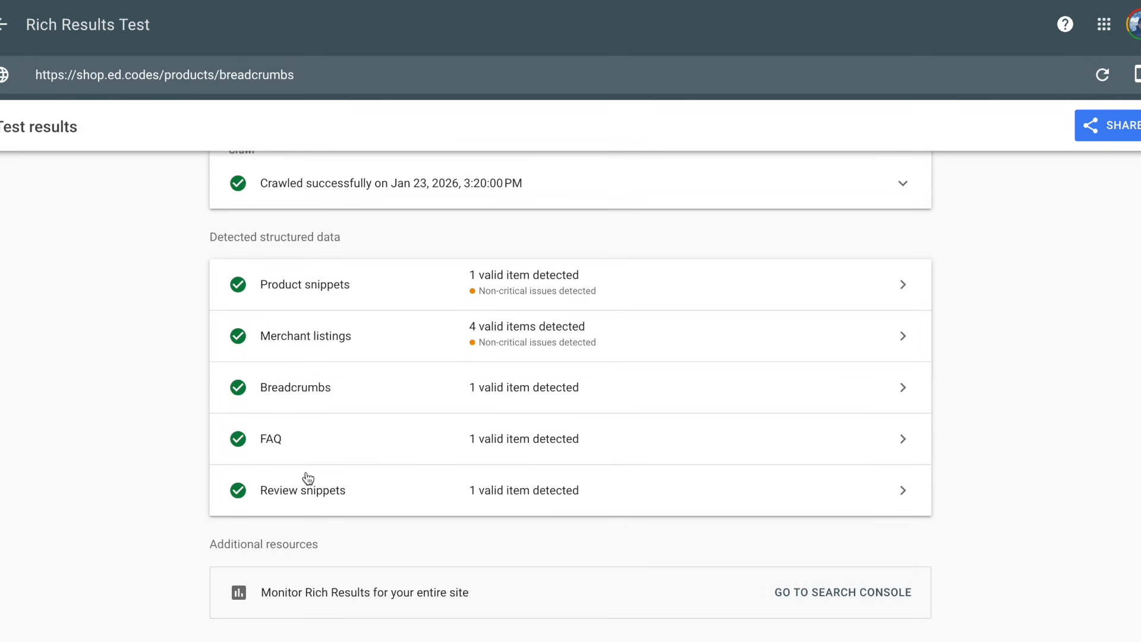
click(902, 443)
scroll(156, 374, down, 1)
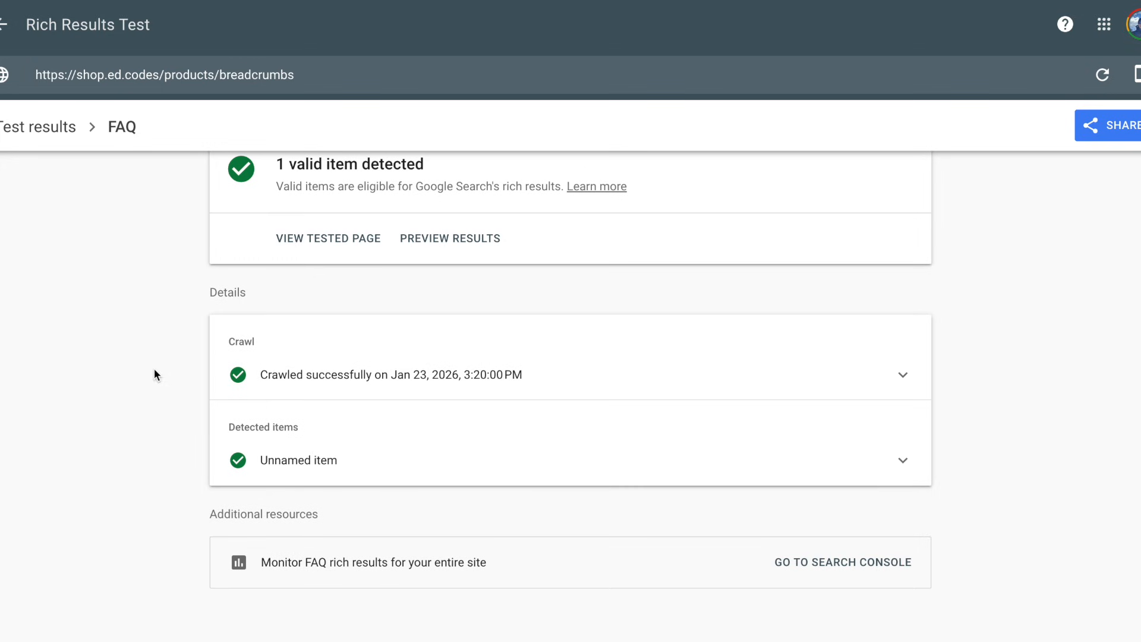
click(389, 477)
scroll(191, 484, down, 3)
scroll(192, 484, down, 1)
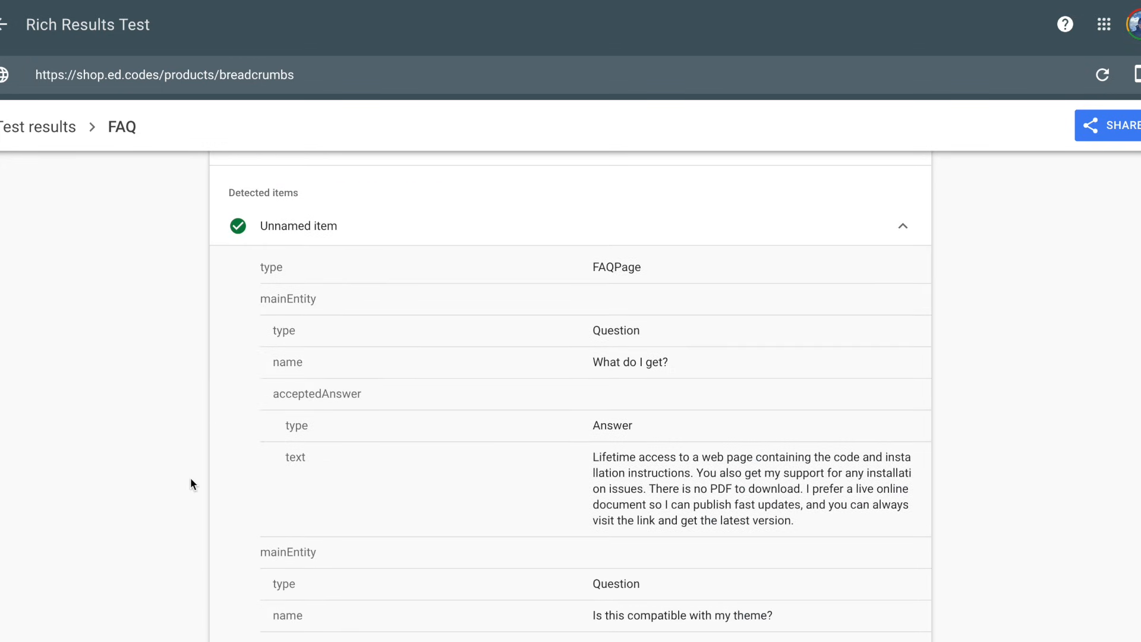
scroll(665, 300, down, 10)
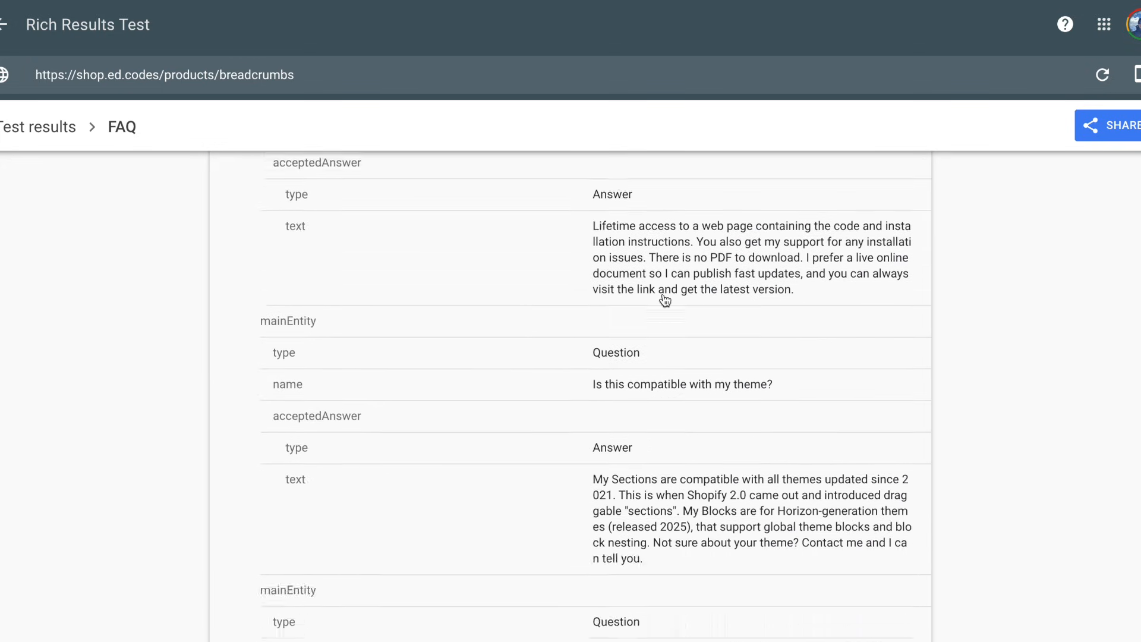
scroll(665, 300, up, 10)
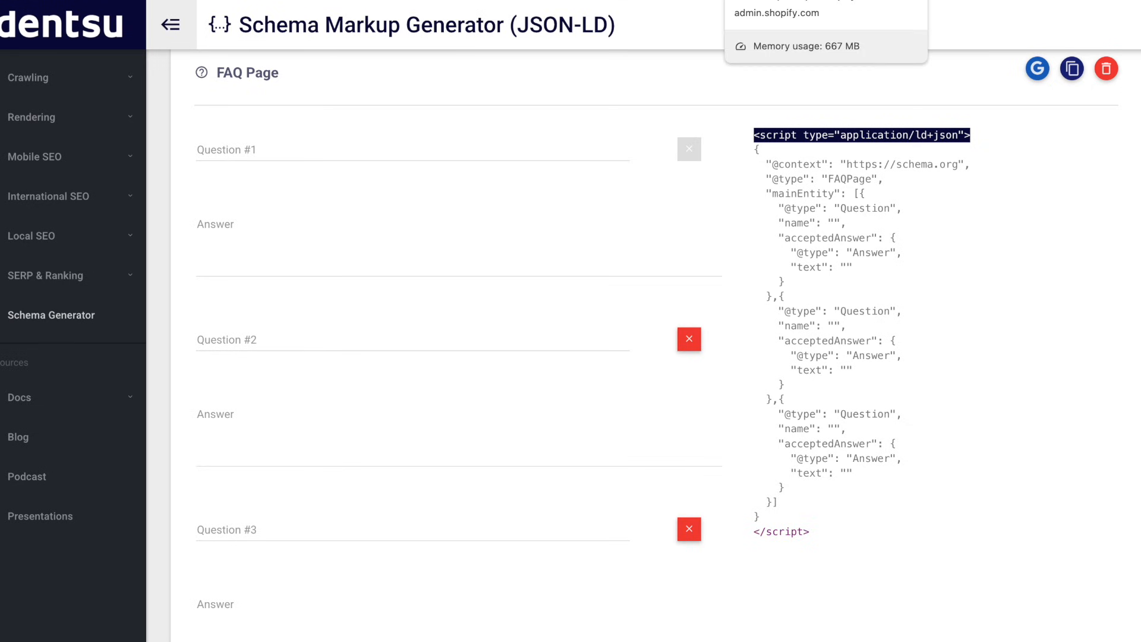
Return to the Shopify theme editor and review the Liquid code in the FAQ section's FAQ Schema block.
click(772, 1)
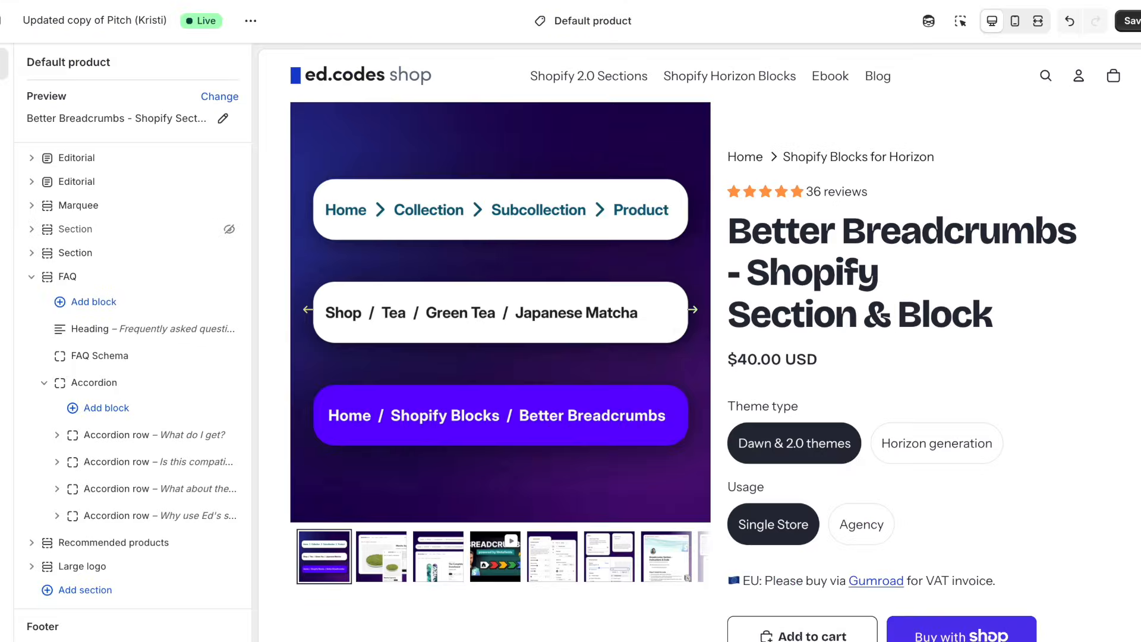
click(100, 356)
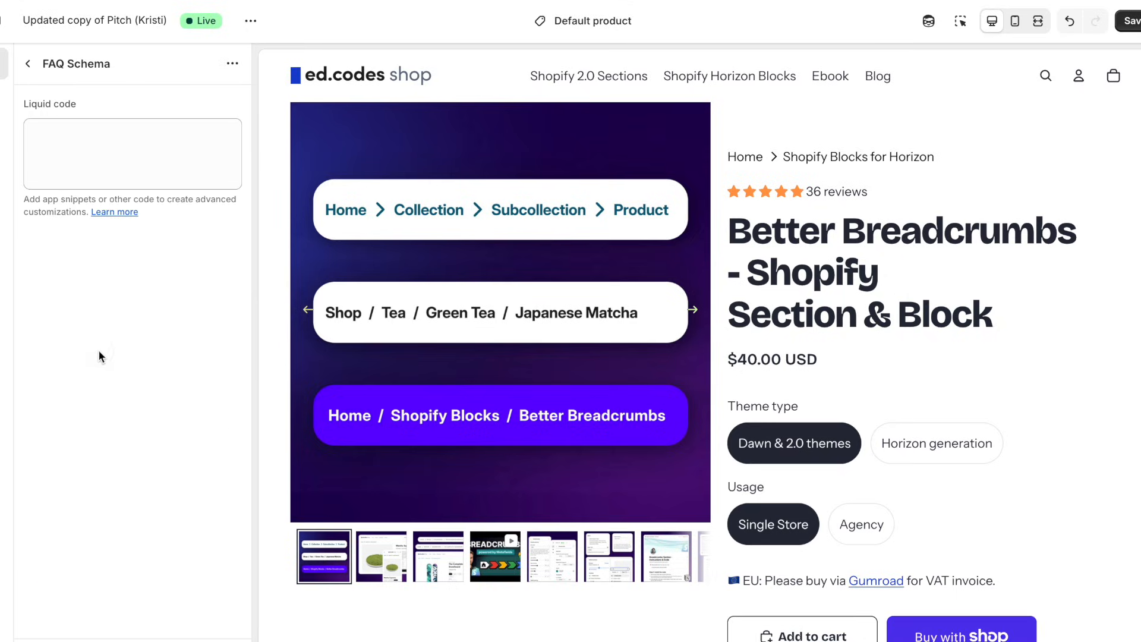
click(149, 163)
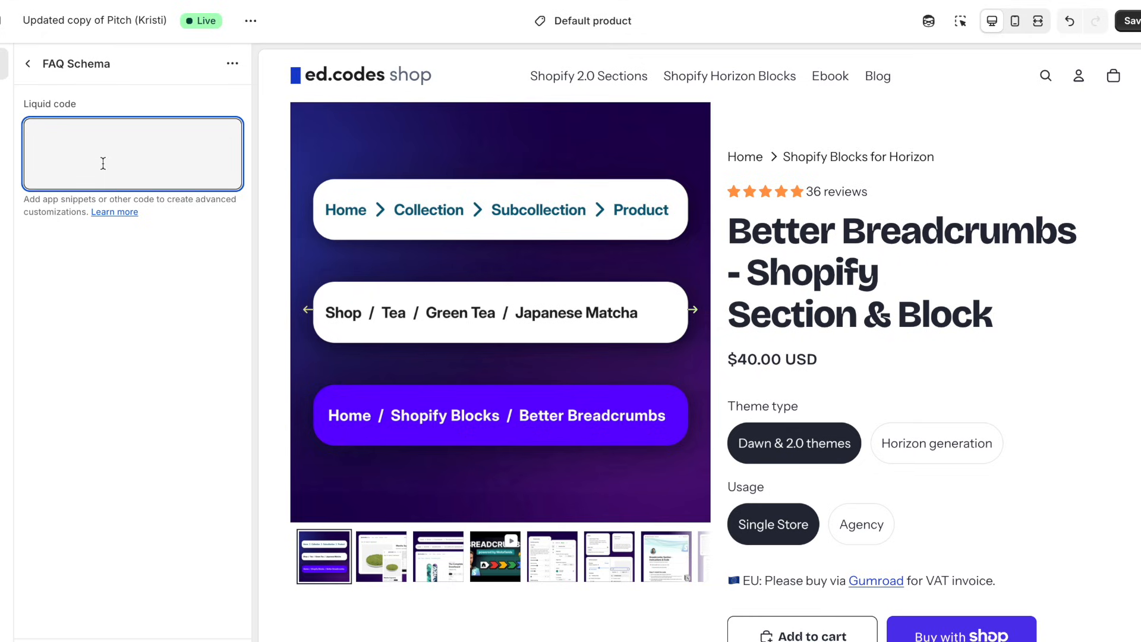
click(28, 65)
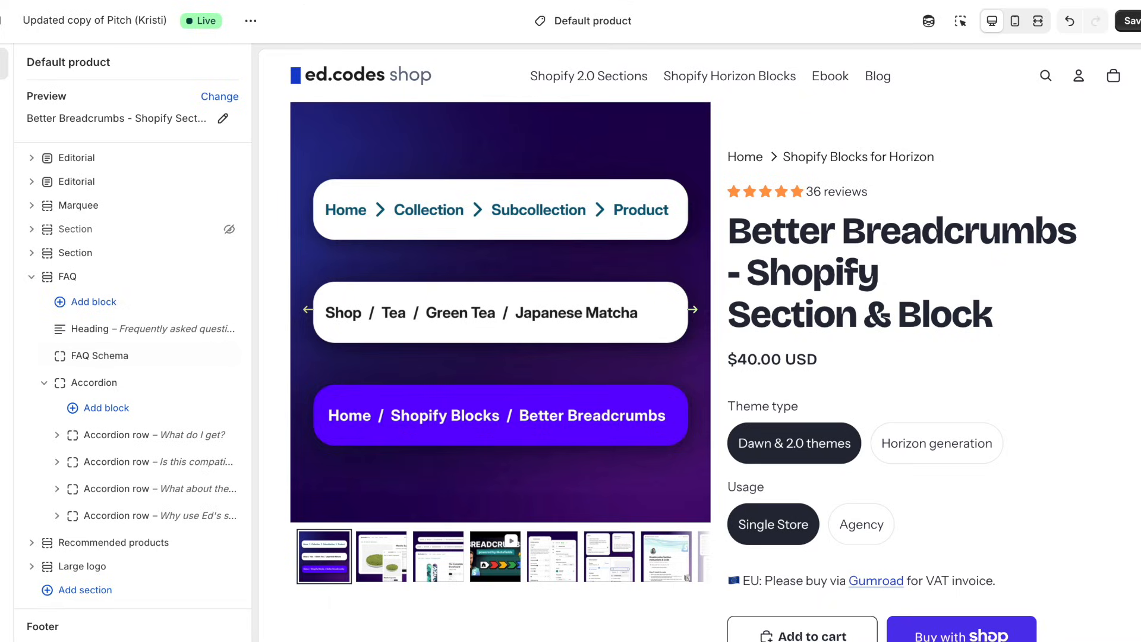
click(222, 118)
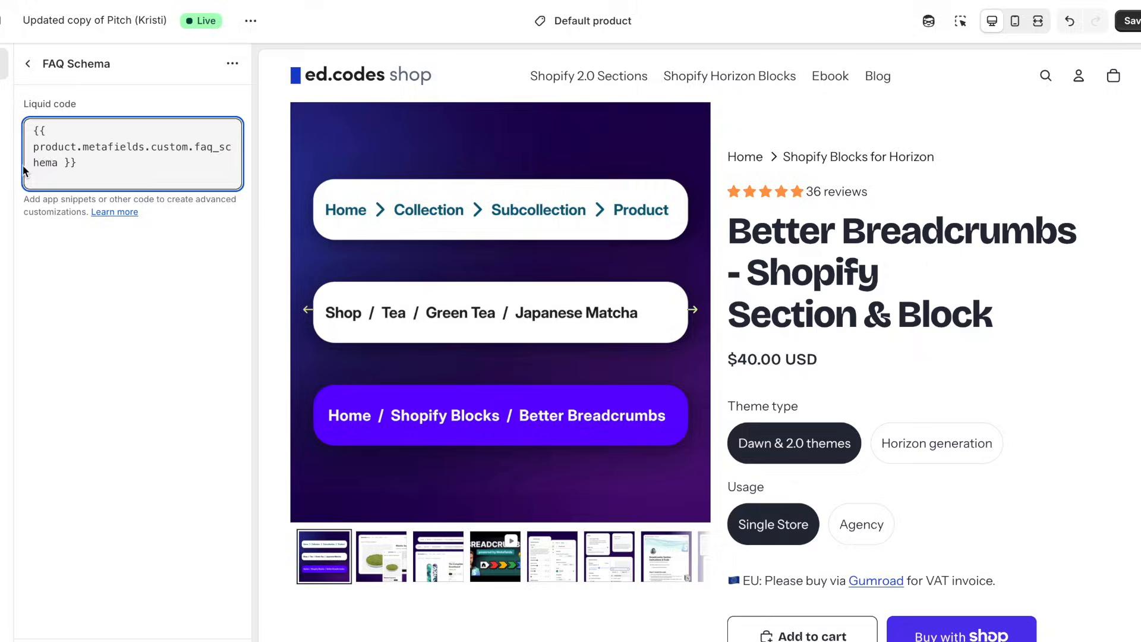
drag(88, 164, 26, 132)
click(76, 298)
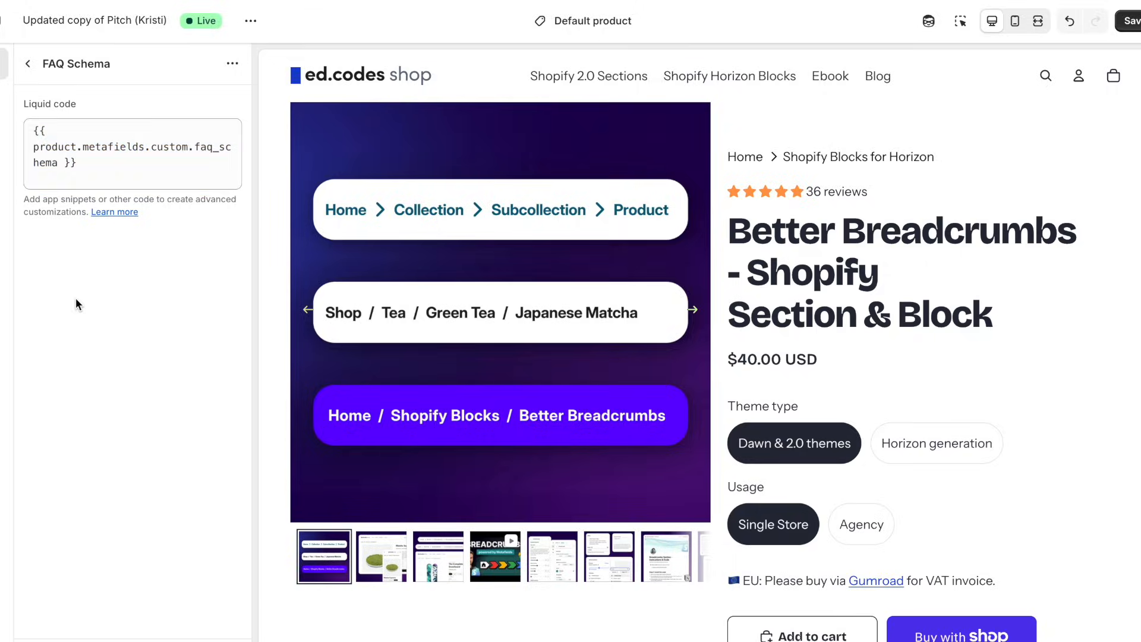